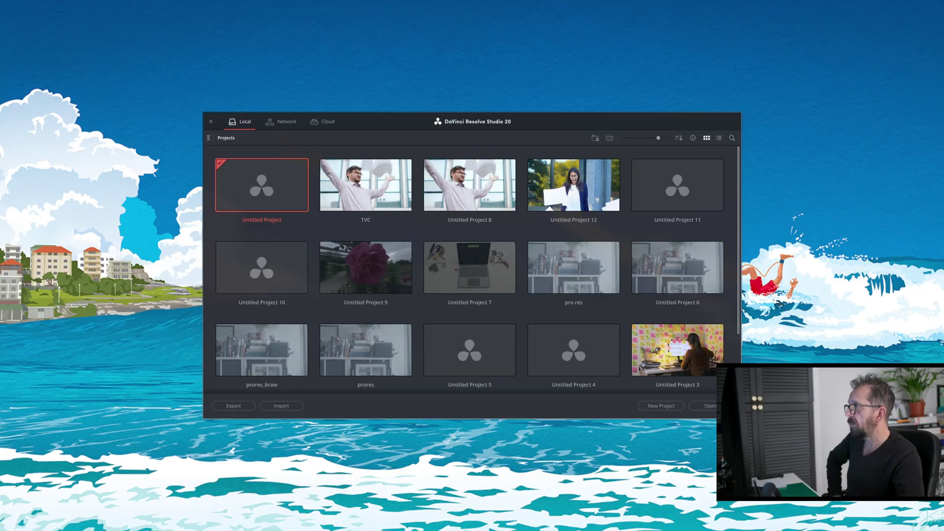
Open the TVC project, look over its Media and Cut pages, and fit the whole timeline in view on the Edit page
{"action": "double_click", "coordinate": [347, 193]}
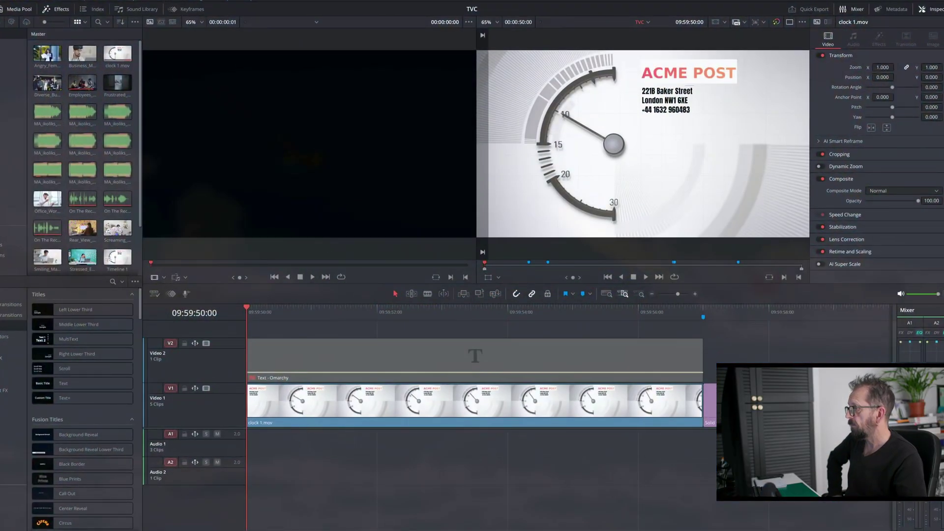
{"action": "key", "text": "shift+2"}
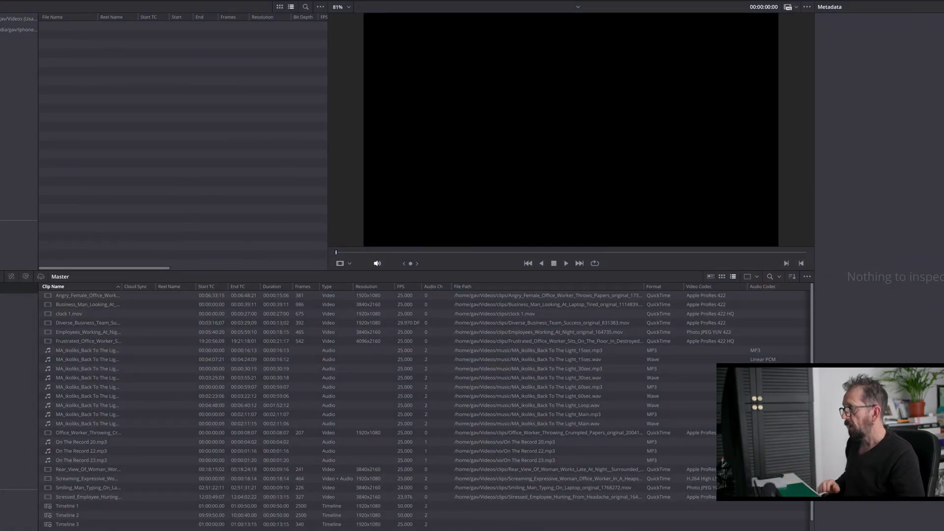
{"action": "left_click", "coordinate": [419, 444]}
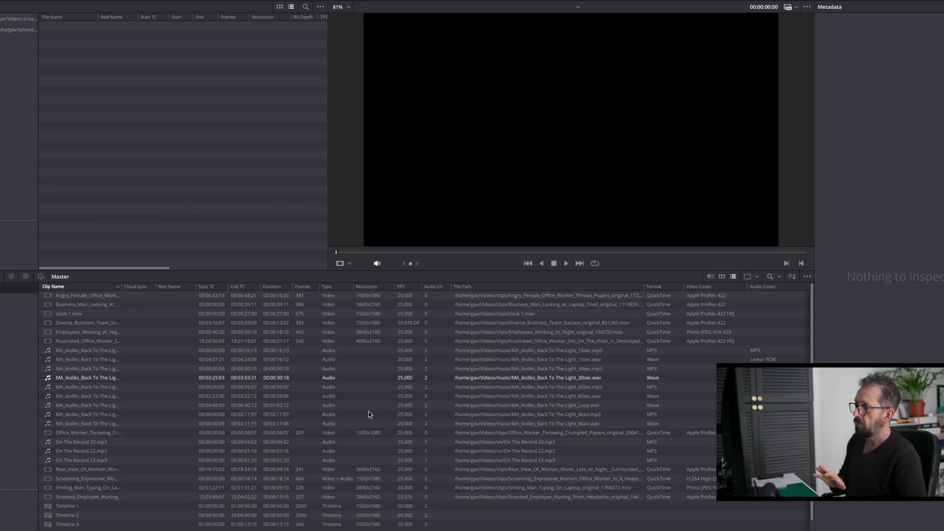
{"action": "left_click", "coordinate": [383, 450]}
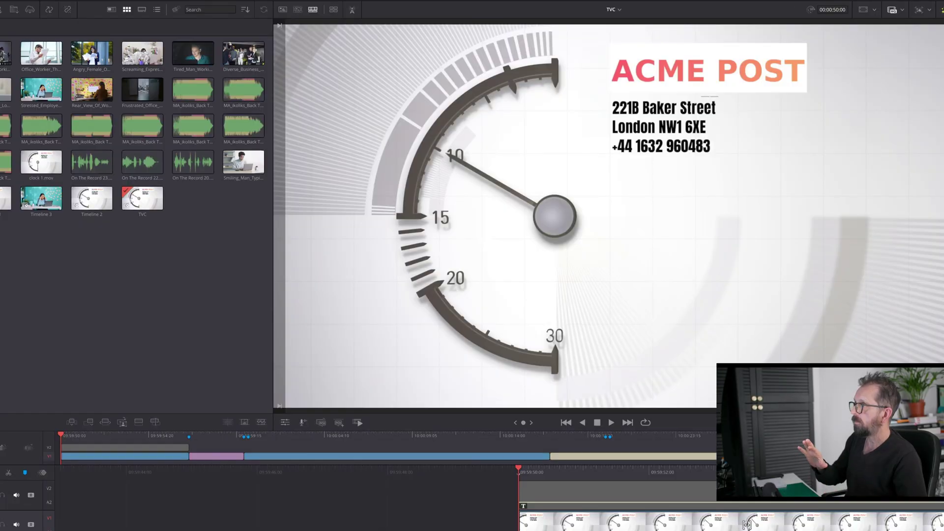
{"action": "left_click", "coordinate": [414, 528]}
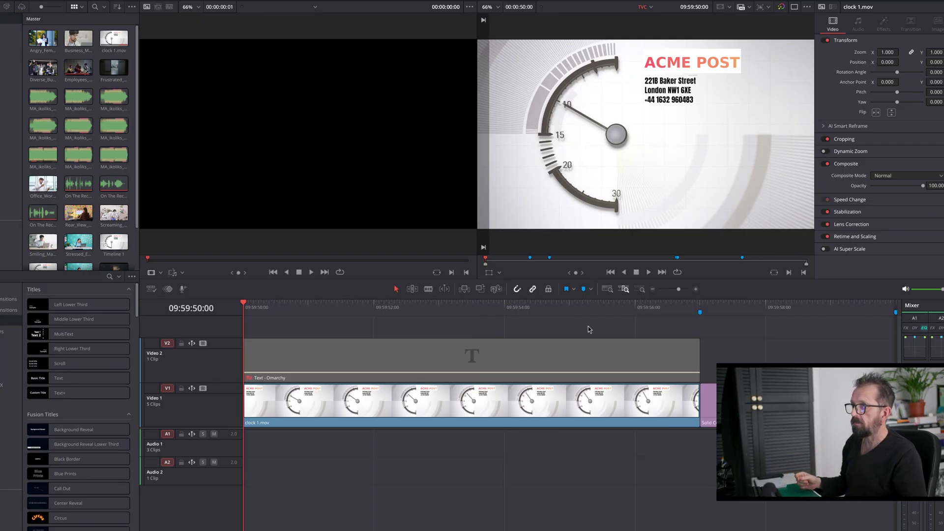
{"action": "left_click", "coordinate": [607, 289]}
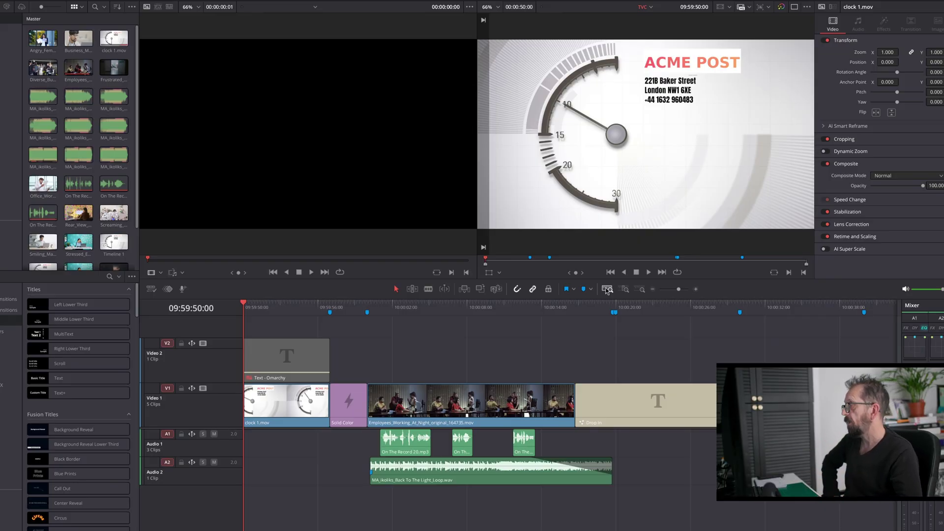
Start creating a new timeline in the Master bin with custom settings instead of the project settings
{"action": "scroll", "coordinate": [98, 222], "scroll_direction": "down", "scroll_amount": 3}
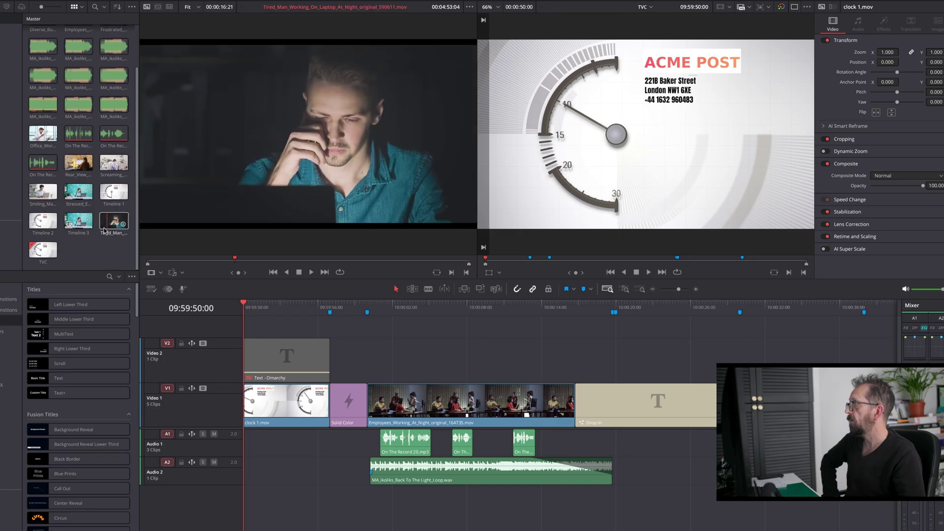
{"action": "right_click", "coordinate": [95, 252]}
{"action": "mouse_move", "coordinate": [133, 258]}
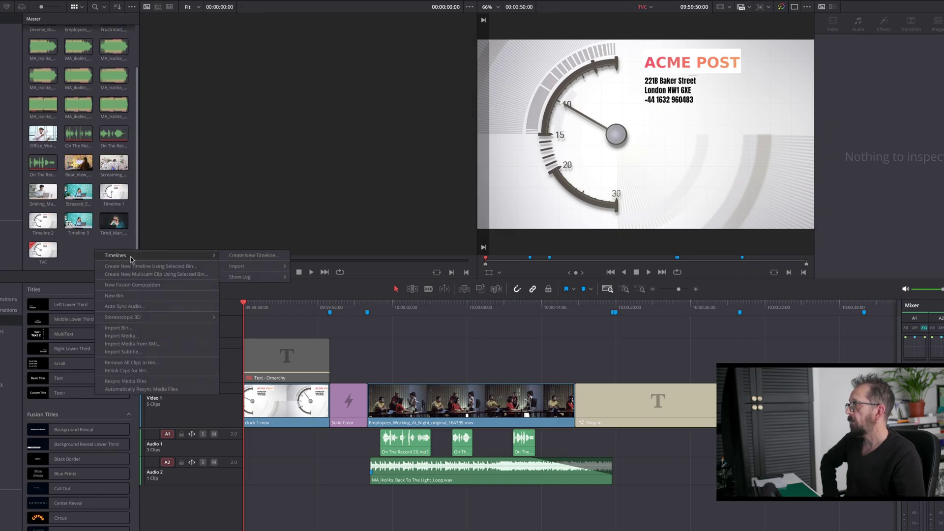
{"action": "left_click", "coordinate": [248, 255]}
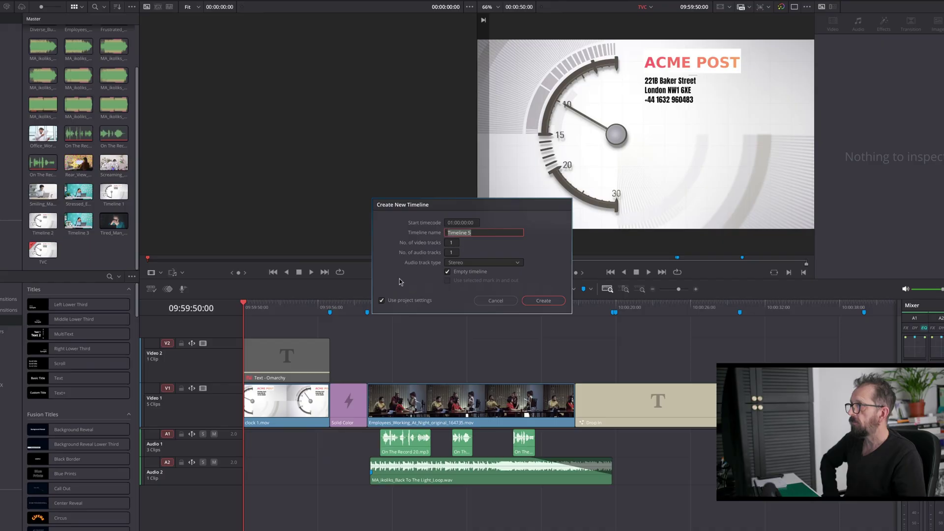
{"action": "left_click", "coordinate": [381, 300]}
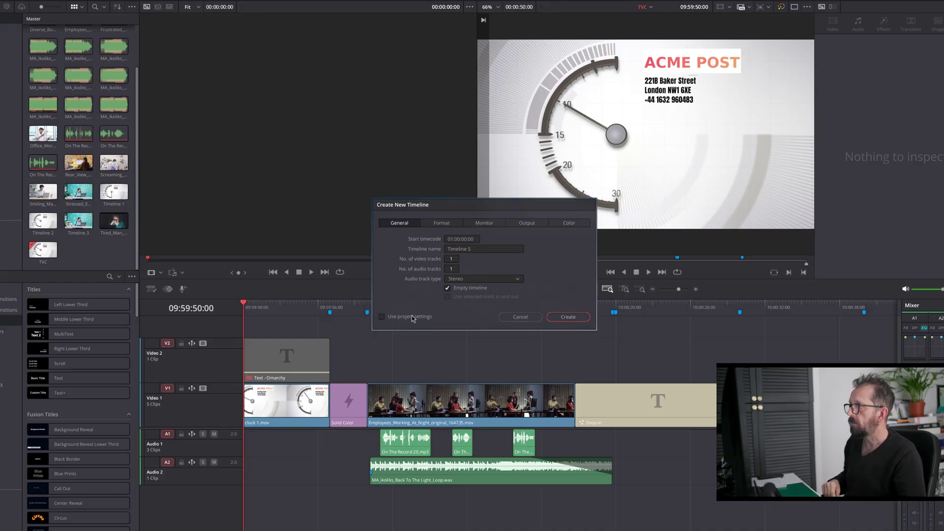
Set the new timeline's start timecode to 09:59:50:00
{"action": "left_click", "coordinate": [476, 240]}
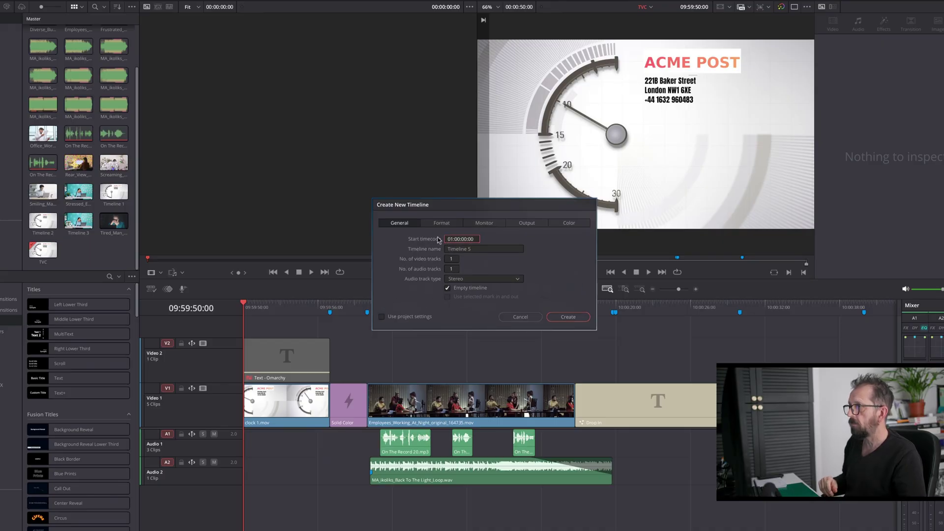
{"action": "type", "text": "09"}
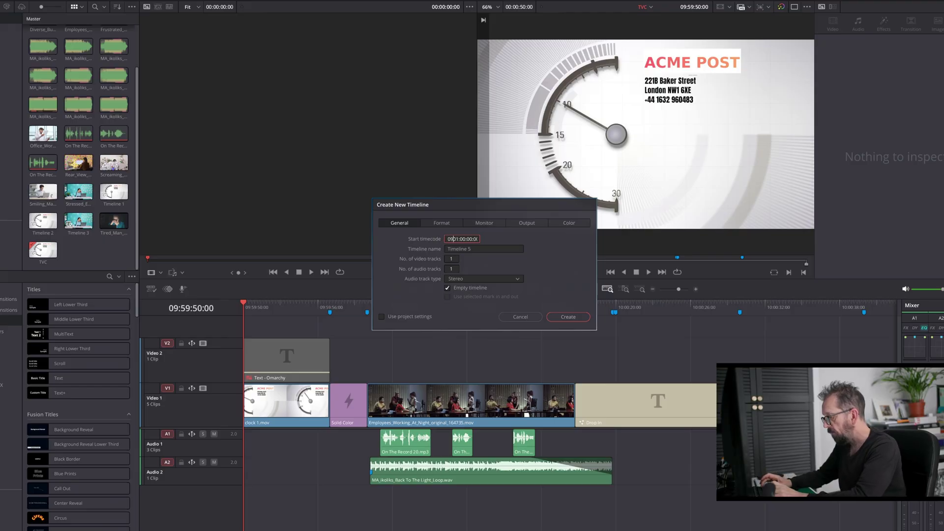
{"action": "type", "text": "59"}
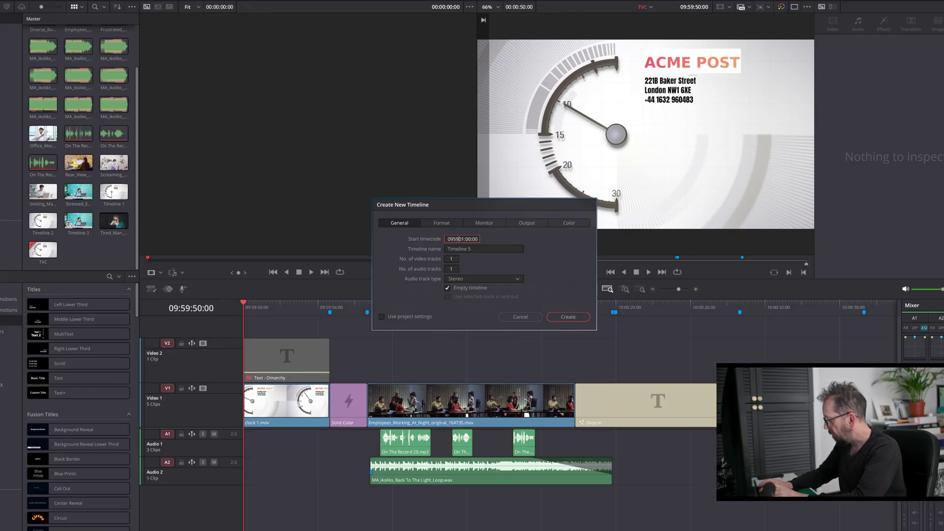
{"action": "type", "text": "5000"}
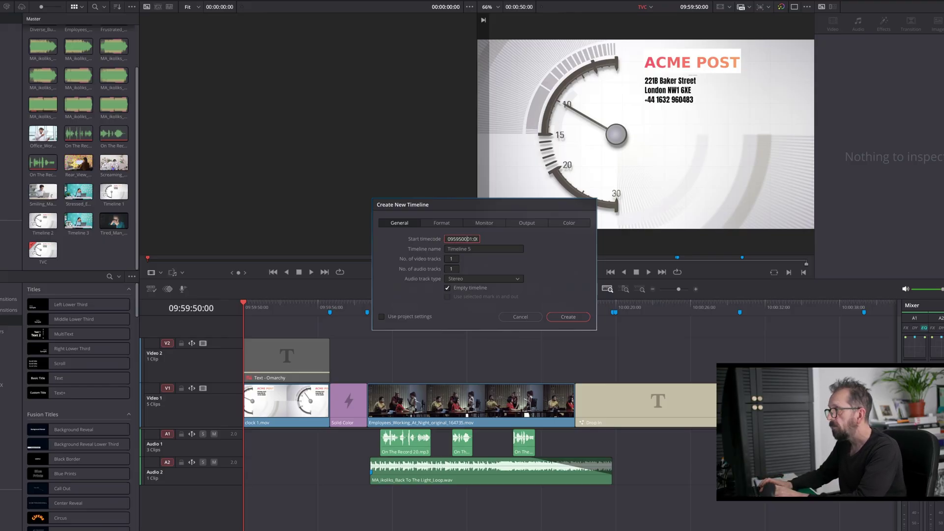
{"action": "key", "text": "Return"}
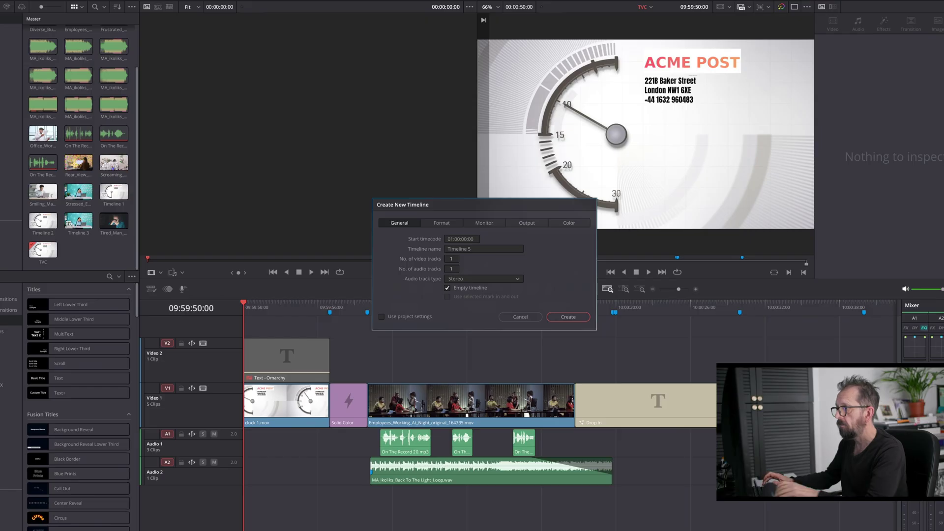
{"action": "left_click", "coordinate": [462, 239]}
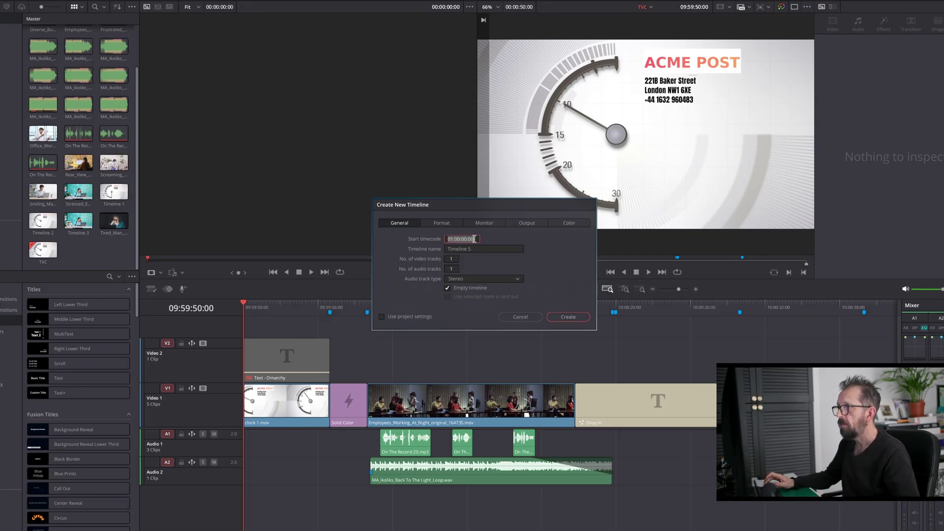
{"action": "type", "text": "09595000"}
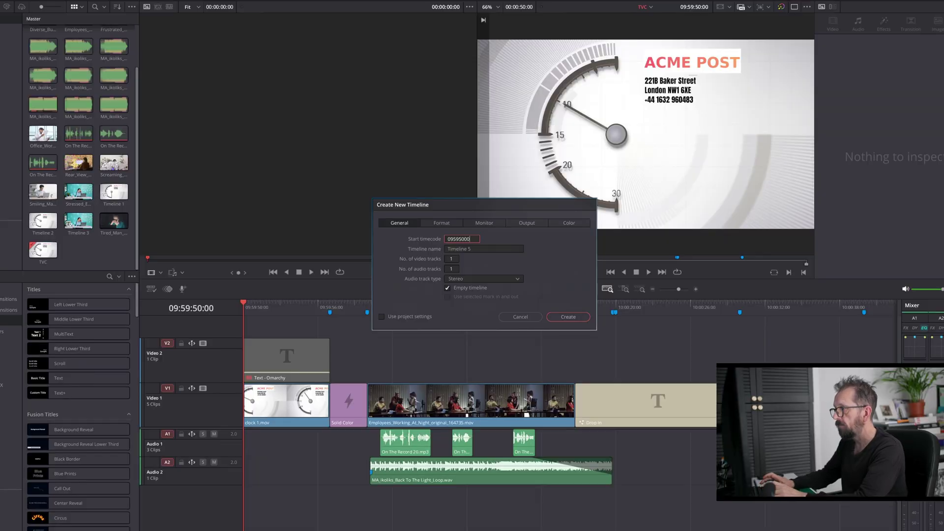
{"action": "key", "text": "Return"}
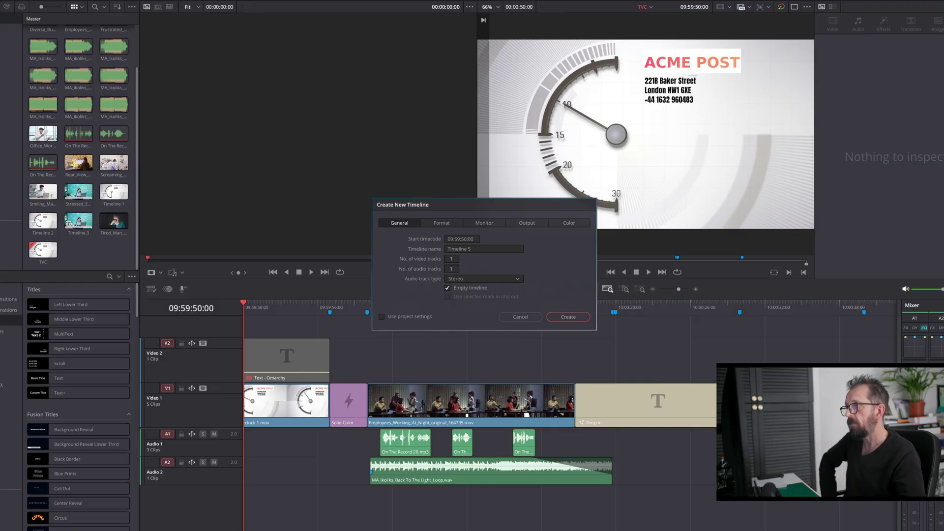
Set the new timeline's resolution to 1920 x 1080 HD and try interlace processing on and off
{"action": "left_click", "coordinate": [440, 223]}
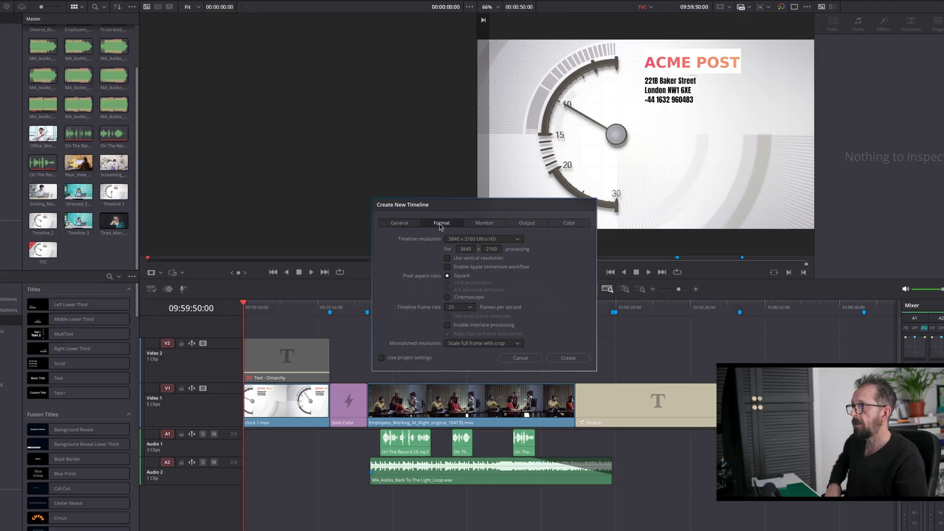
{"action": "left_click", "coordinate": [486, 239]}
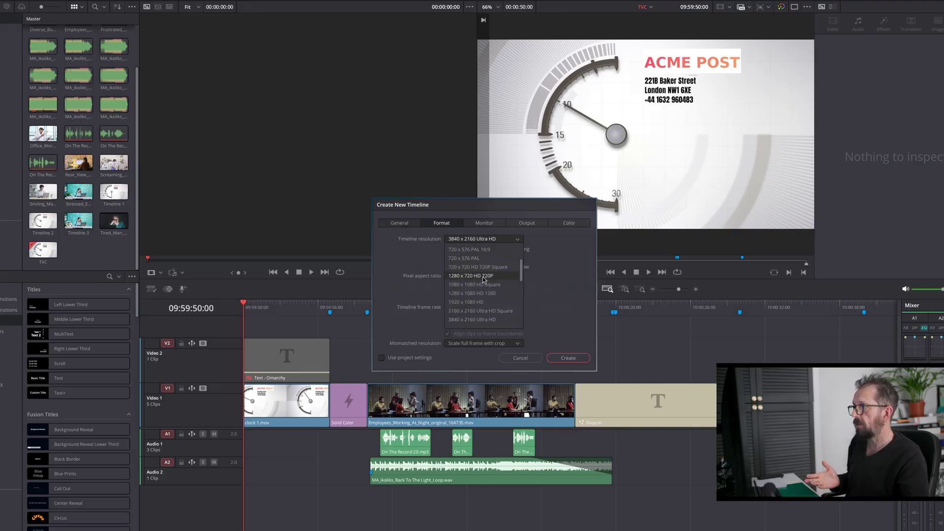
{"action": "left_click", "coordinate": [483, 302]}
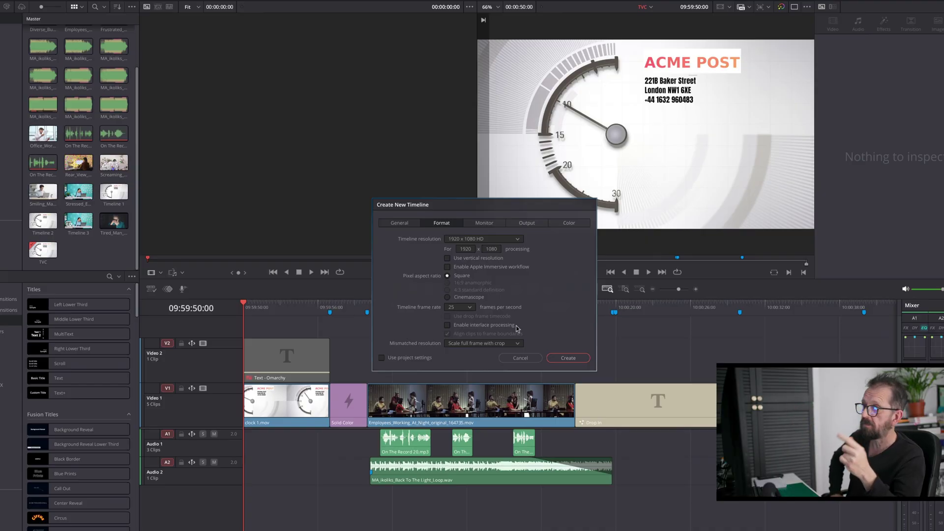
{"action": "left_click", "coordinate": [448, 325]}
{"action": "left_click", "coordinate": [448, 326]}
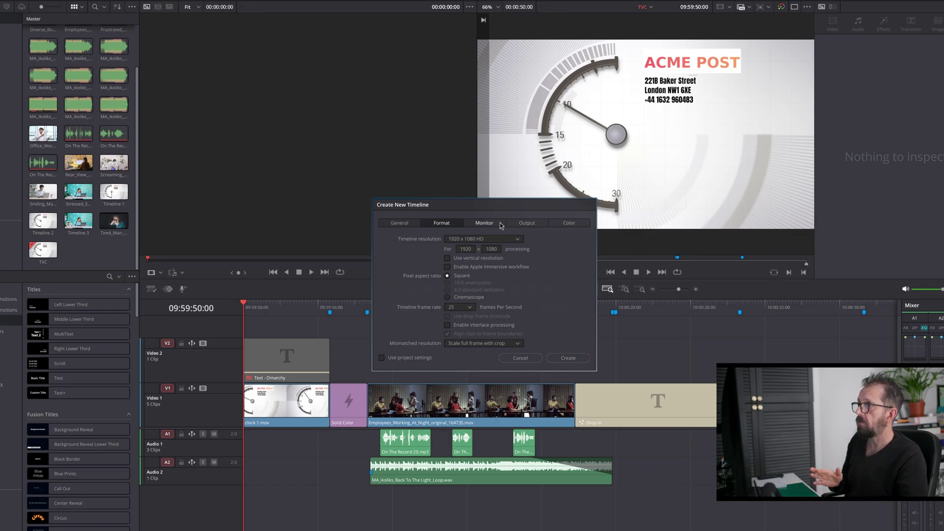
Review the output scaling, try Rec.709-A as the new timeline's output color space, and cancel creating the timeline
{"action": "left_click", "coordinate": [523, 224]}
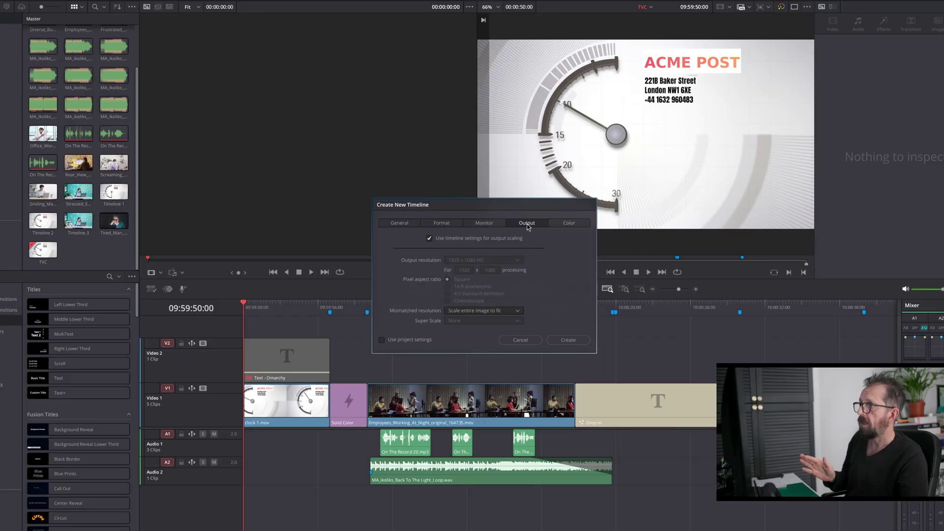
{"action": "left_click", "coordinate": [564, 224]}
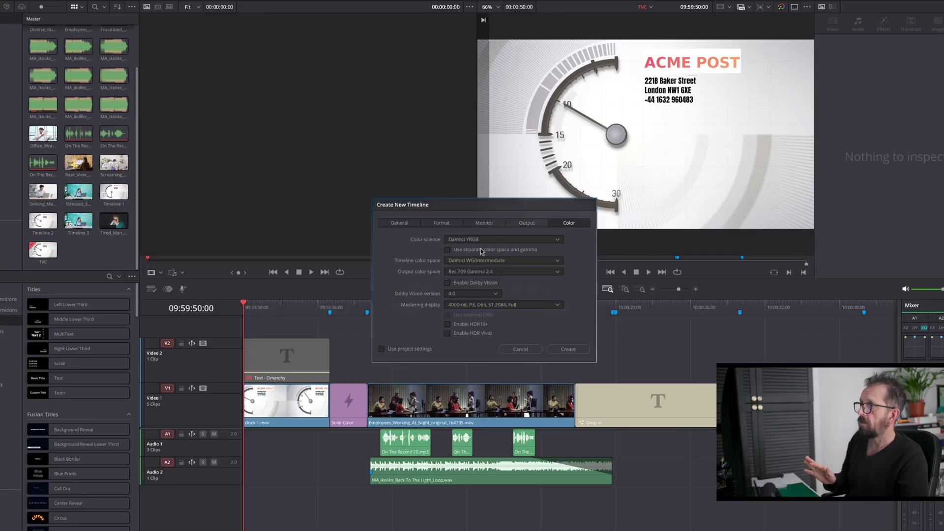
{"action": "left_click", "coordinate": [501, 273]}
{"action": "left_click", "coordinate": [501, 299]}
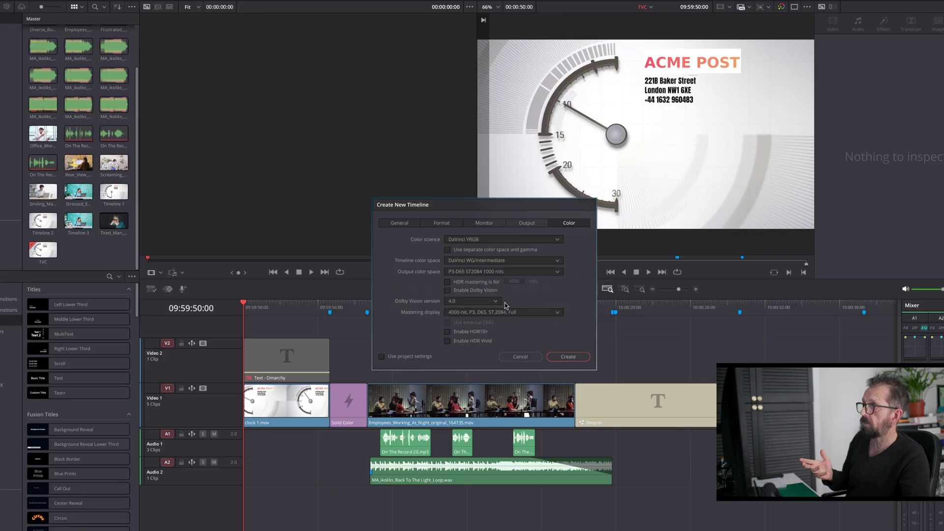
{"action": "left_click", "coordinate": [506, 274]}
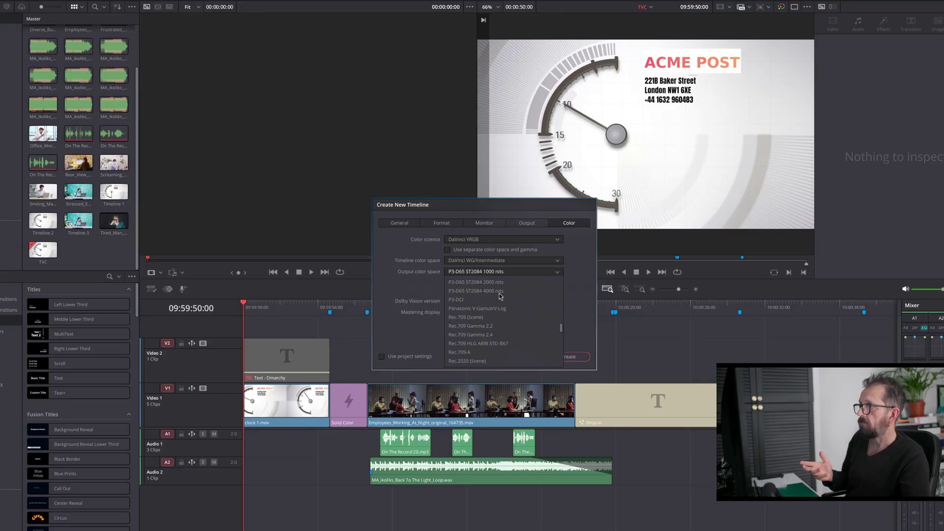
{"action": "scroll", "coordinate": [489, 325], "scroll_direction": "down", "scroll_amount": 3}
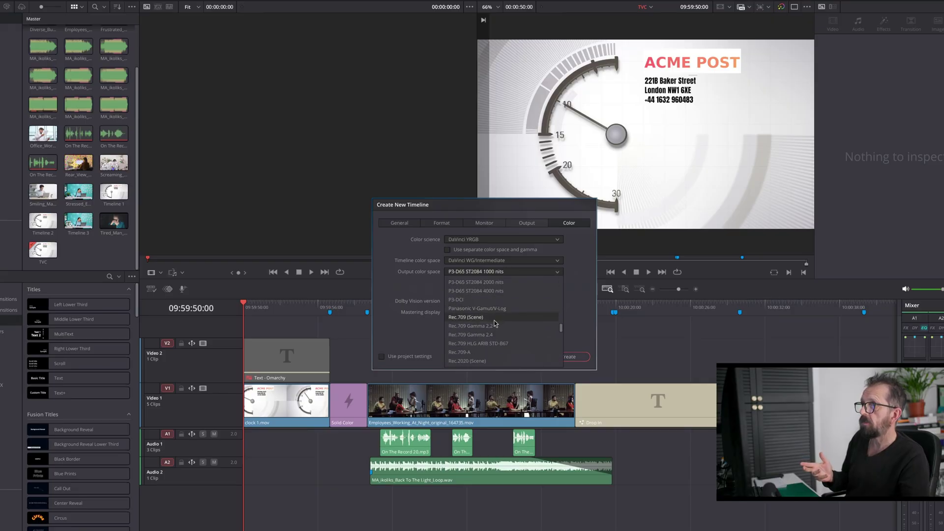
{"action": "left_click", "coordinate": [481, 352]}
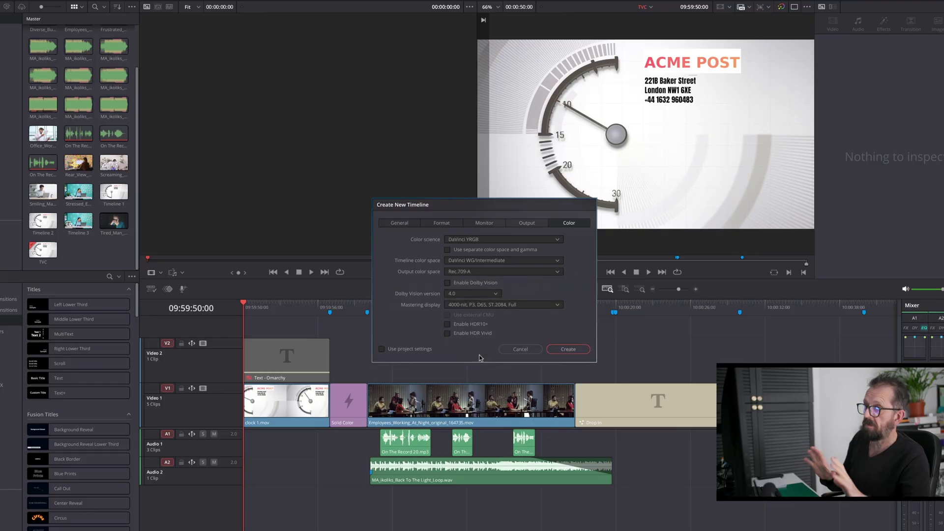
{"action": "left_click", "coordinate": [531, 348]}
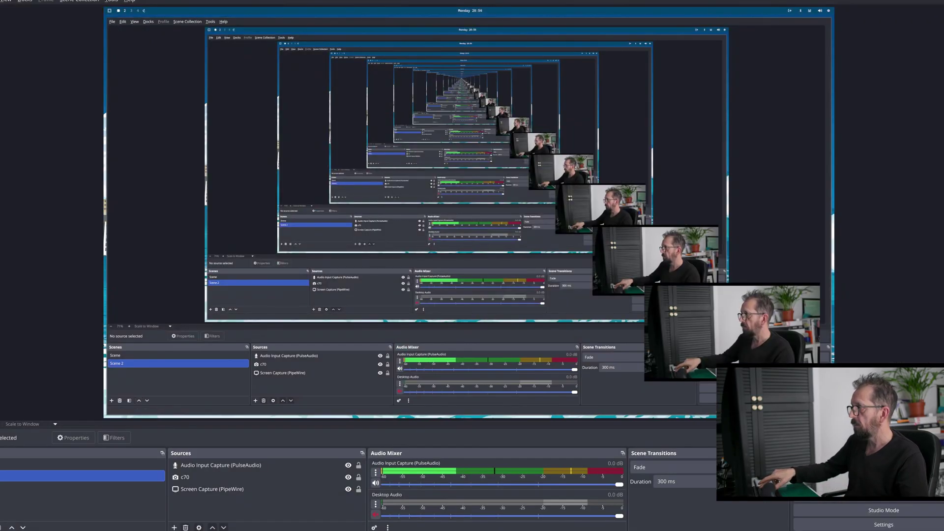
{"action": "left_click_drag", "start_coordinate": [725, 311], "coordinate": [721, 75]}
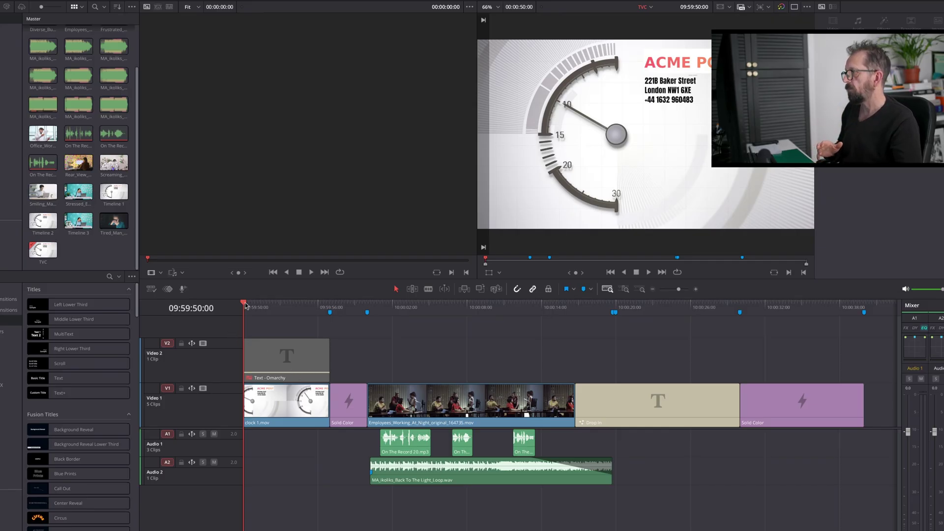
Show the floating Timecode window and place it over the source viewer
{"action": "left_click", "coordinate": [218, 0]}
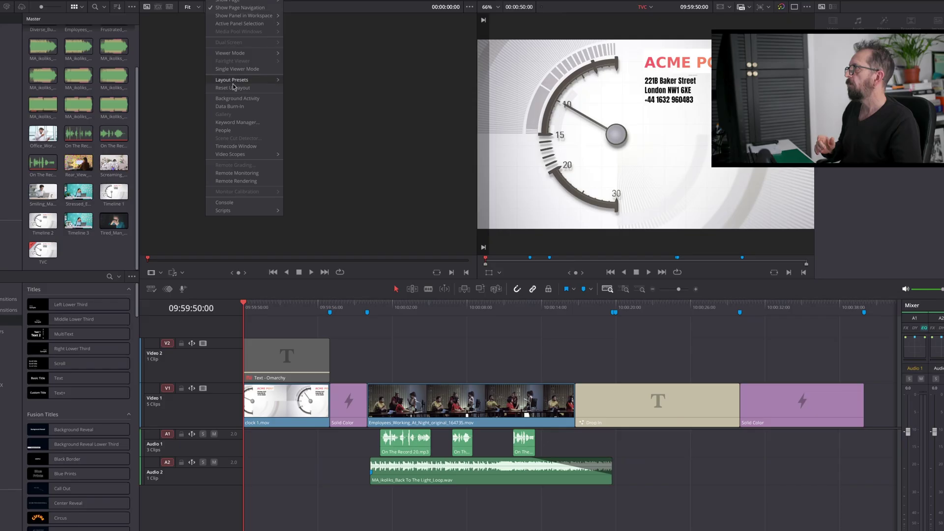
{"action": "left_click", "coordinate": [235, 146]}
{"action": "left_click_drag", "start_coordinate": [376, 50], "coordinate": [323, 52]}
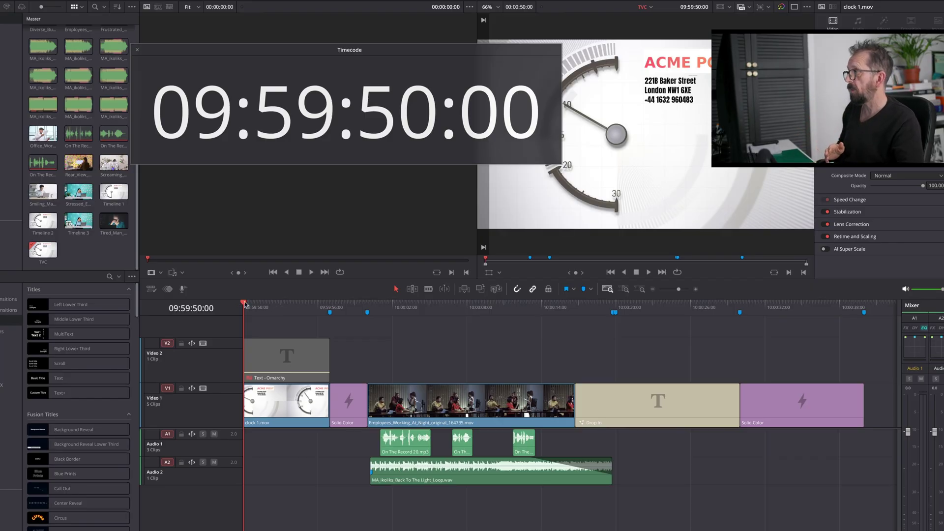
Check the timecode at the end of the last Solid Color clip, then return the playhead to the timeline's start
{"action": "mouse_move", "coordinate": [246, 305]}
{"action": "left_mouse_down"}
{"action": "mouse_move", "coordinate": [865, 307]}
{"action": "mouse_move", "coordinate": [840, 330]}
{"action": "mouse_move", "coordinate": [798, 328]}
{"action": "left_mouse_up"}
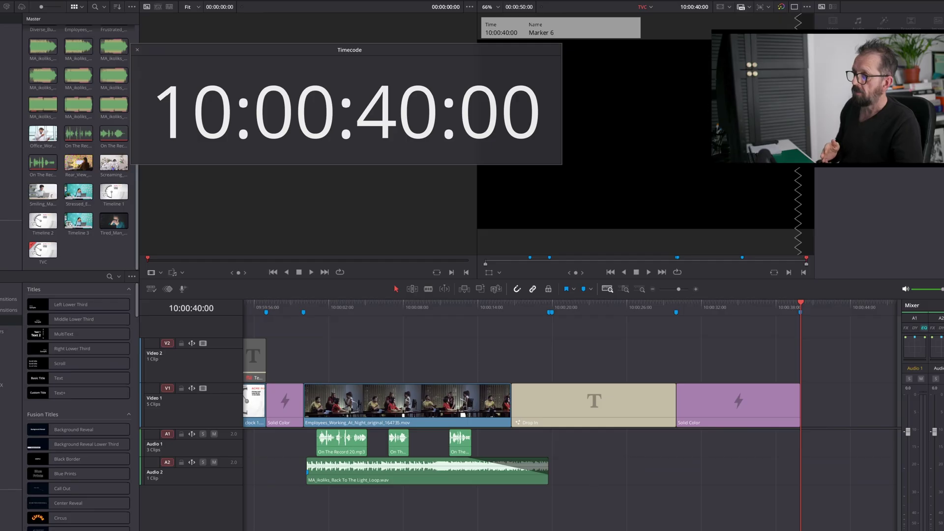
{"action": "scroll", "coordinate": [233, 530], "scroll_direction": "left", "scroll_amount": 3}
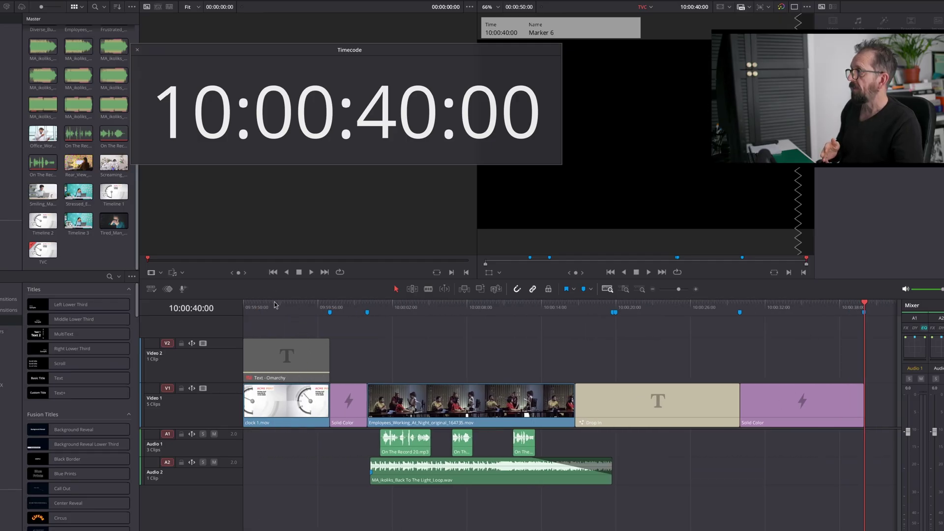
{"action": "key", "text": "Home"}
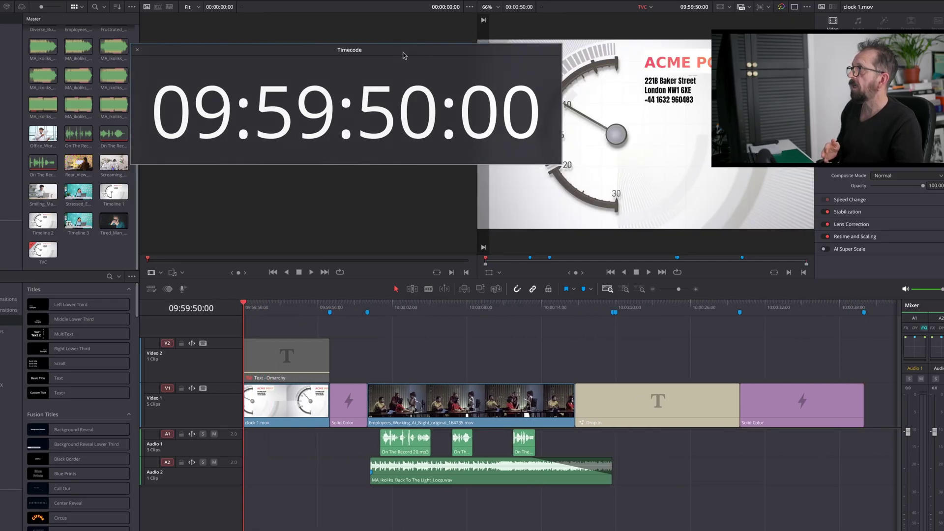
Clear the Timecode window from the timeline viewer, check the timecodes at both ends of the first Solid Color clip, and return to the start
{"action": "left_click_drag", "start_coordinate": [406, 51], "coordinate": [352, 46]}
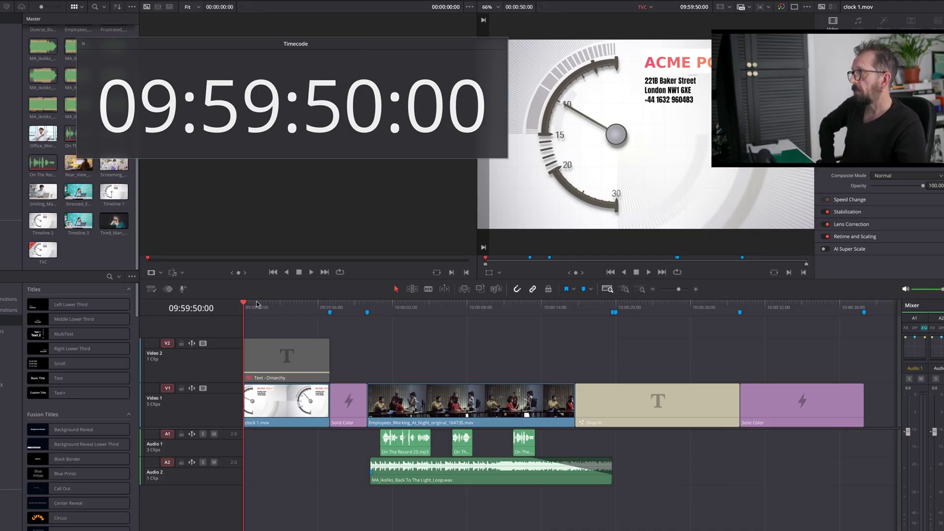
{"action": "left_click_drag", "start_coordinate": [256, 304], "coordinate": [328, 307]}
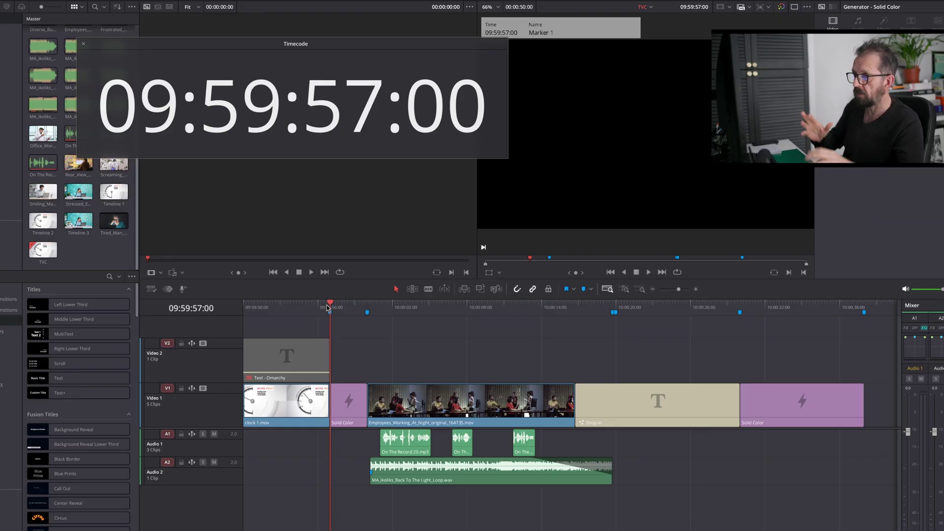
{"action": "left_click_drag", "start_coordinate": [328, 308], "coordinate": [367, 308]}
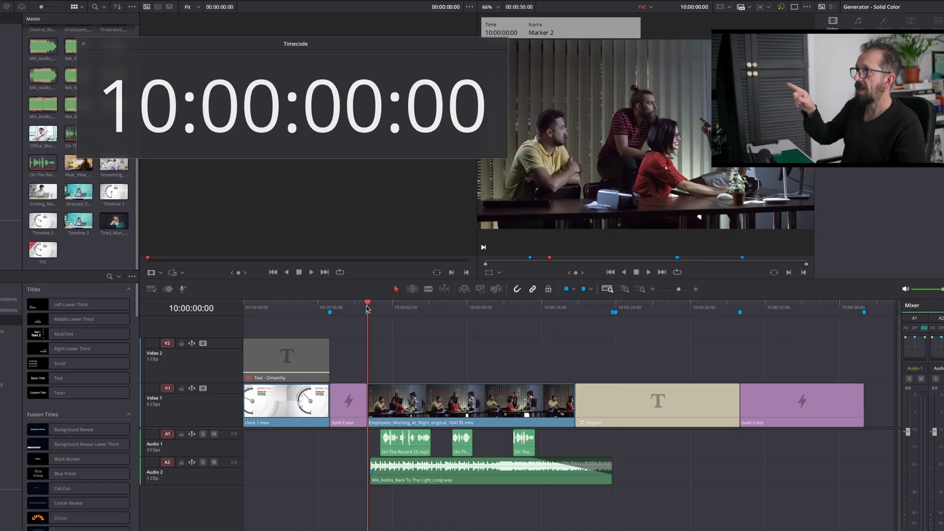
{"action": "left_click_drag", "start_coordinate": [367, 309], "coordinate": [243, 305]}
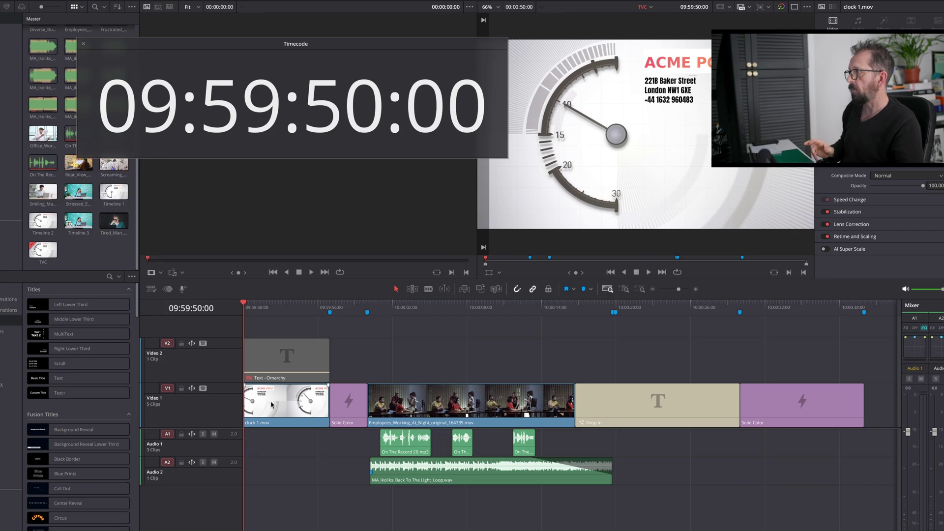
Enable the disabled Text - Omarchy title clip on Video 2 above the clock
{"action": "left_click", "coordinate": [287, 374]}
{"action": "right_click", "coordinate": [287, 375]}
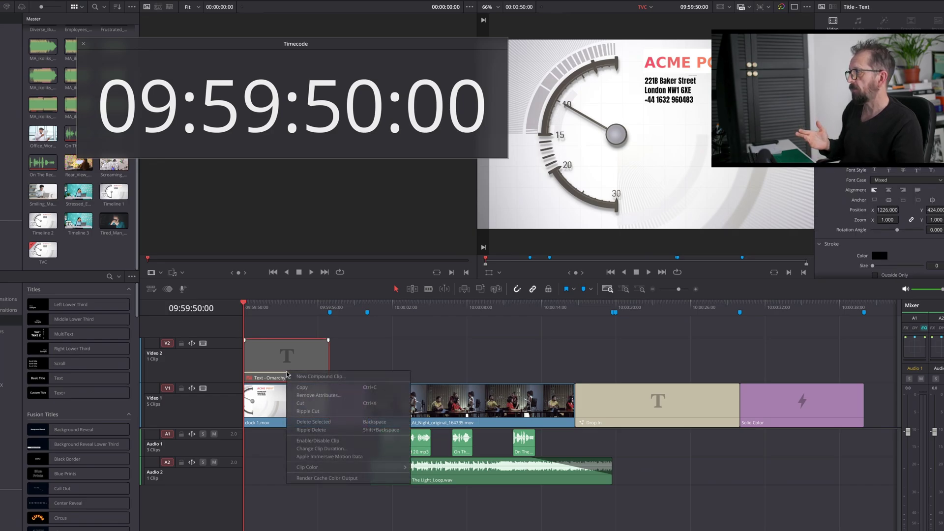
{"action": "left_click", "coordinate": [304, 444]}
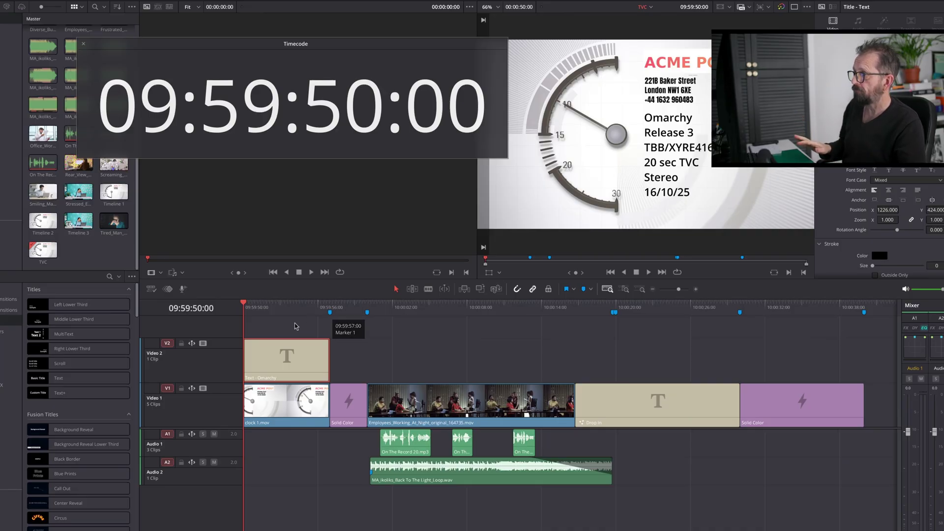
Check the timecode at the commercial's start marker and try moving that marker to the second voice clip's start
{"action": "left_click_drag", "start_coordinate": [251, 310], "coordinate": [368, 314]}
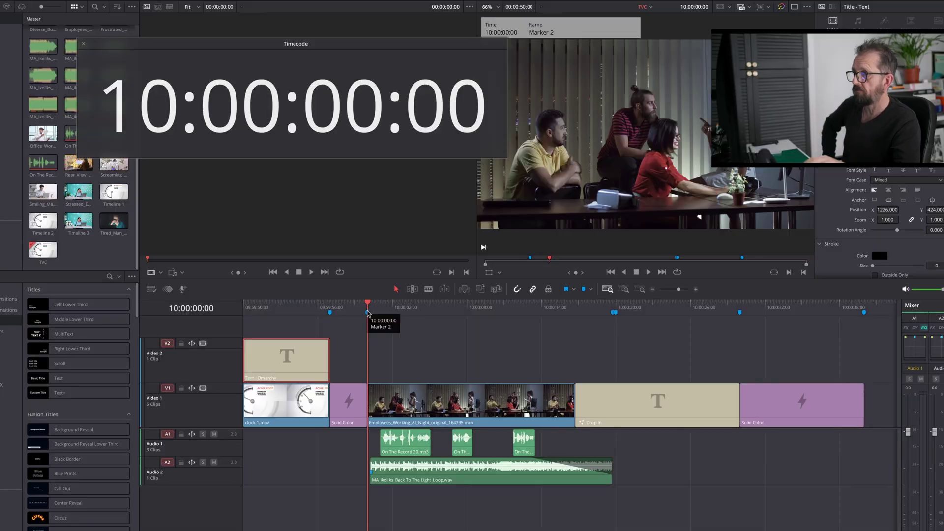
{"action": "left_click_drag", "start_coordinate": [368, 312], "coordinate": [452, 312]}
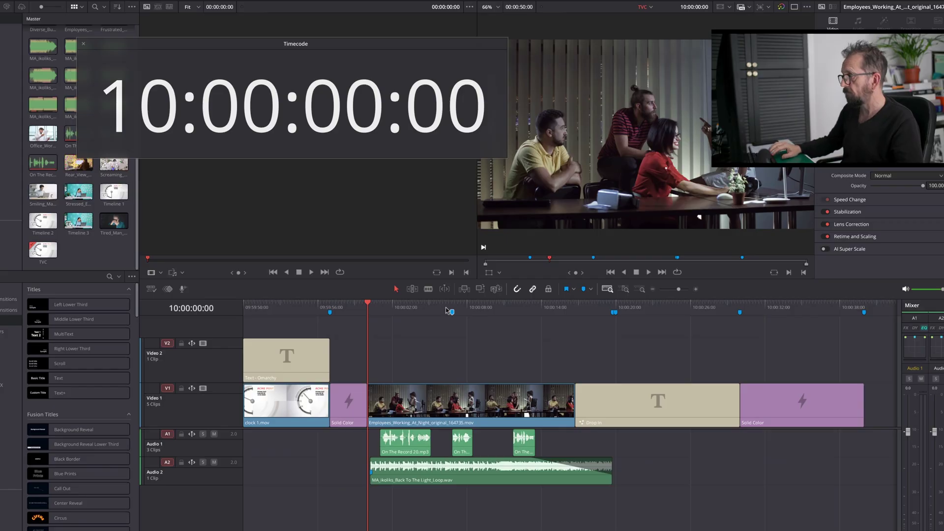
{"action": "mouse_move", "coordinate": [451, 313]}
{"action": "left_mouse_down"}
{"action": "mouse_move", "coordinate": [368, 314]}
{"action": "mouse_move", "coordinate": [455, 314]}
{"action": "left_mouse_up"}
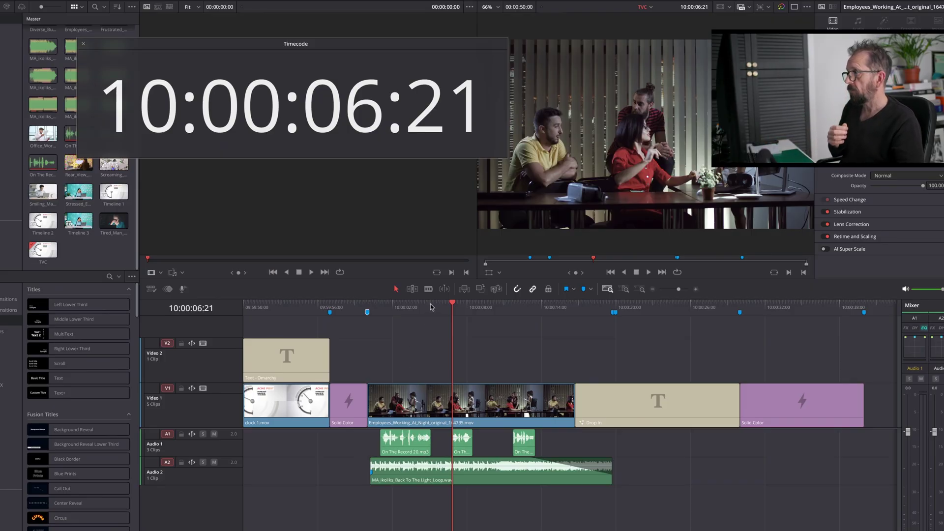
Compare the two end-of-commercial markers, park the playhead at 10:00:20:00, and change the Drop In title's text to "product"
{"action": "mouse_move", "coordinate": [432, 308]}
{"action": "left_mouse_down"}
{"action": "mouse_move", "coordinate": [367, 310]}
{"action": "mouse_move", "coordinate": [616, 319]}
{"action": "left_mouse_up"}
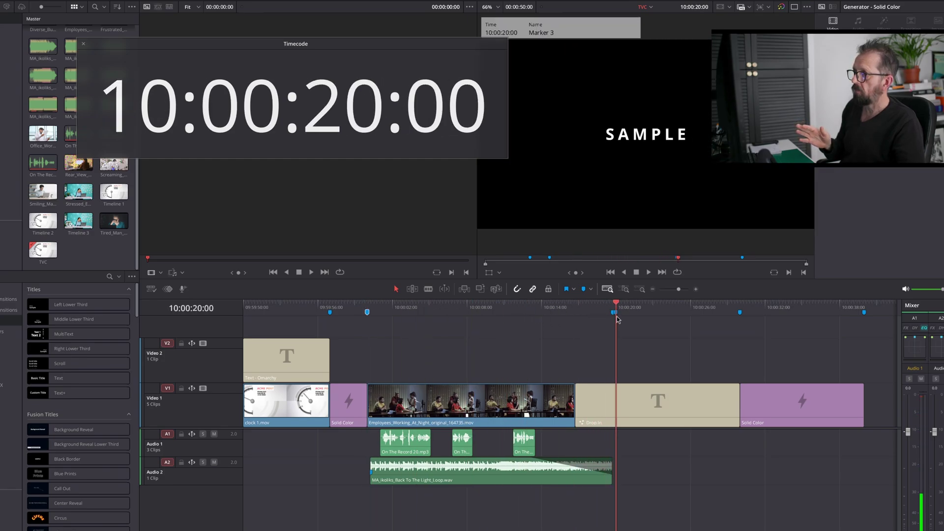
{"action": "key", "text": "shift+Up"}
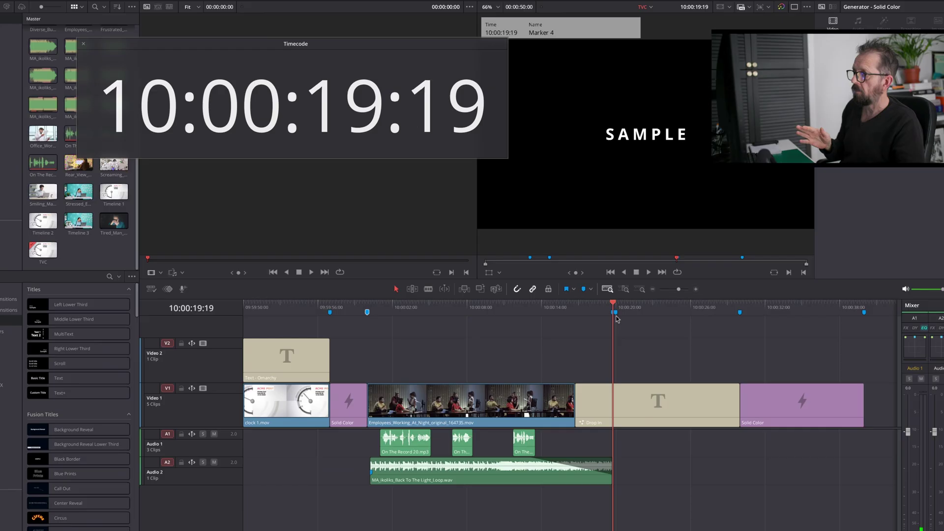
{"action": "key", "text": "shift+Down"}
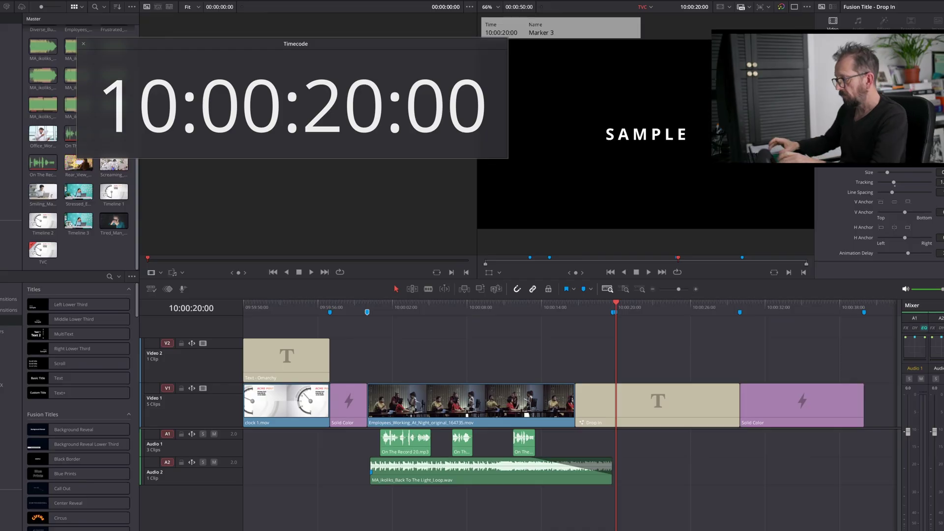
{"action": "type", "text": "product"}
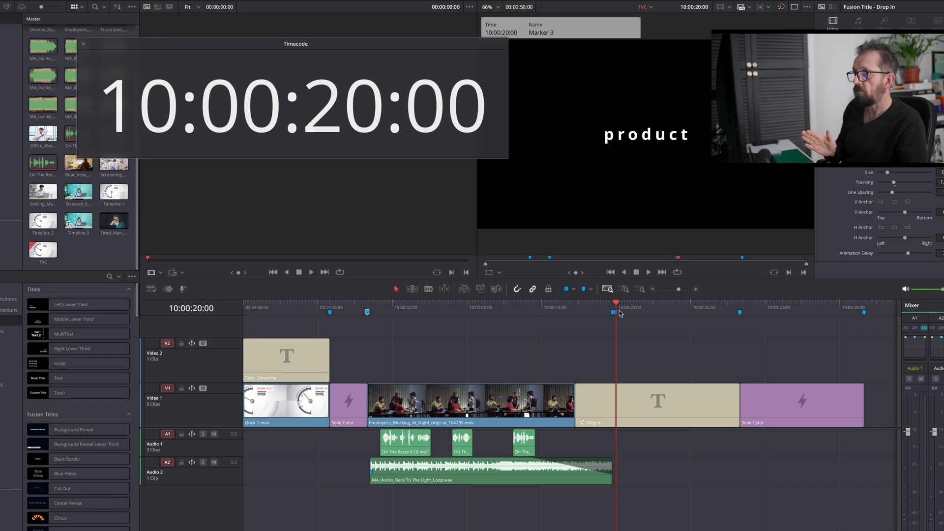
Check the timecodes at the Drop In clip's end, the timeline's end, and the commercial's start and end markers
{"action": "left_click_drag", "start_coordinate": [619, 303], "coordinate": [742, 305]}
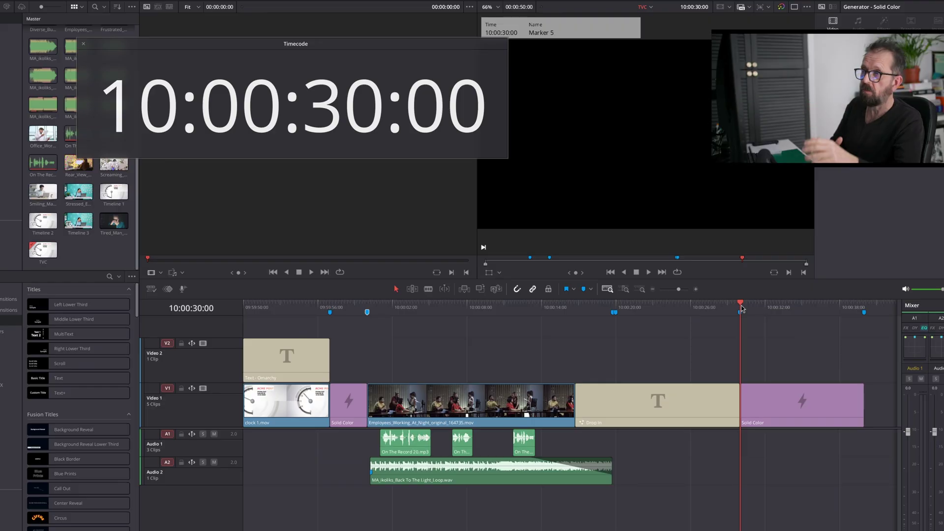
{"action": "left_click_drag", "start_coordinate": [745, 306], "coordinate": [864, 314]}
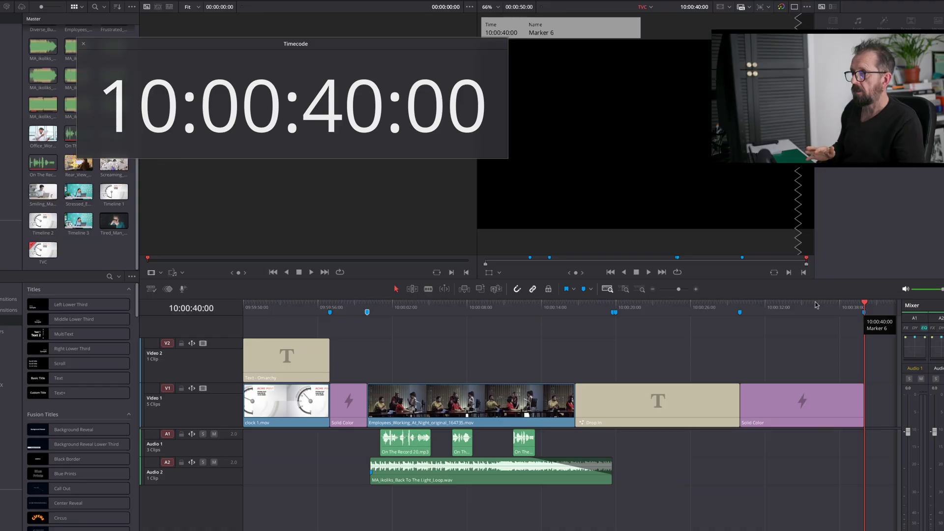
{"action": "left_click", "coordinate": [621, 305]}
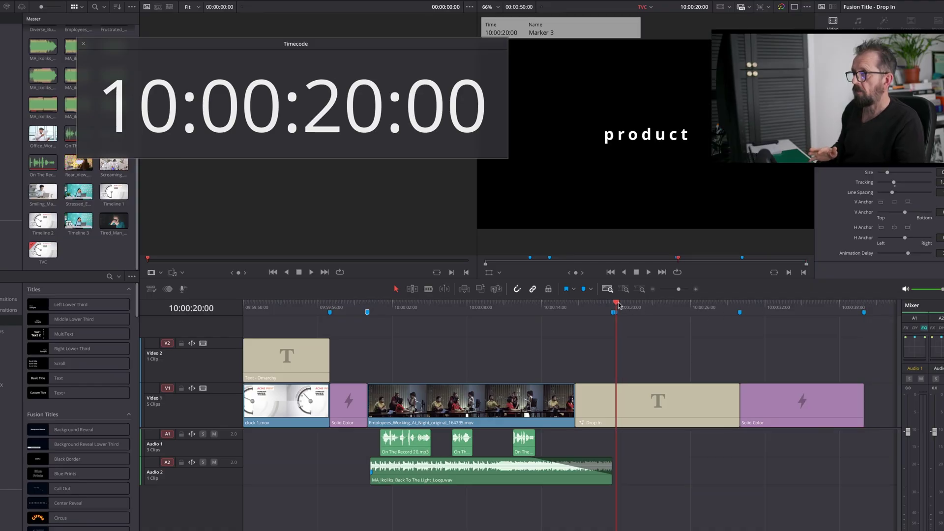
{"action": "mouse_move", "coordinate": [619, 305]}
{"action": "left_mouse_down"}
{"action": "mouse_move", "coordinate": [328, 314]}
{"action": "mouse_move", "coordinate": [366, 320]}
{"action": "left_mouse_up"}
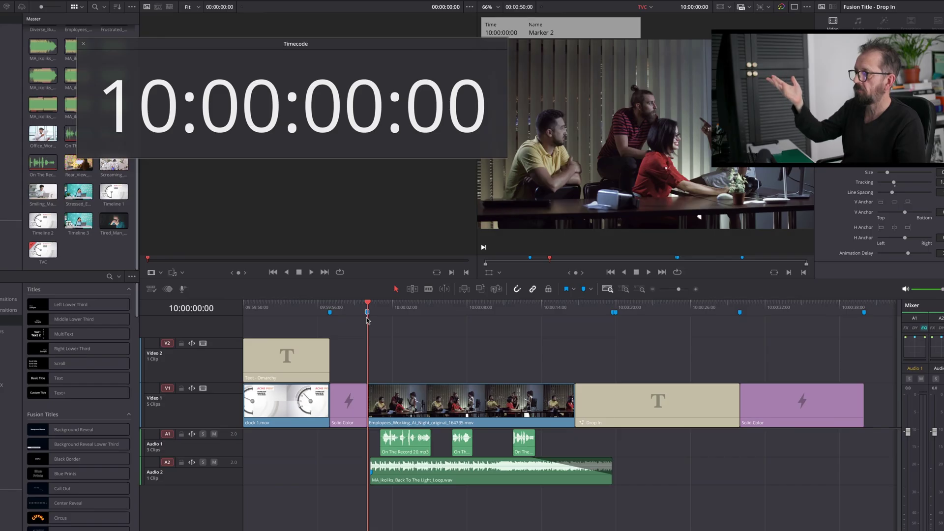
{"action": "left_click_drag", "start_coordinate": [367, 319], "coordinate": [864, 340]}
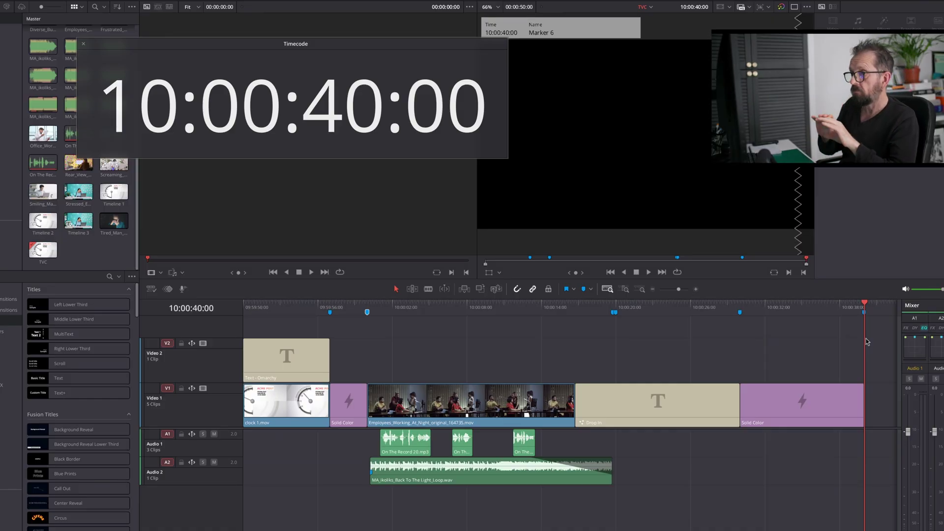
{"action": "left_click", "coordinate": [616, 304]}
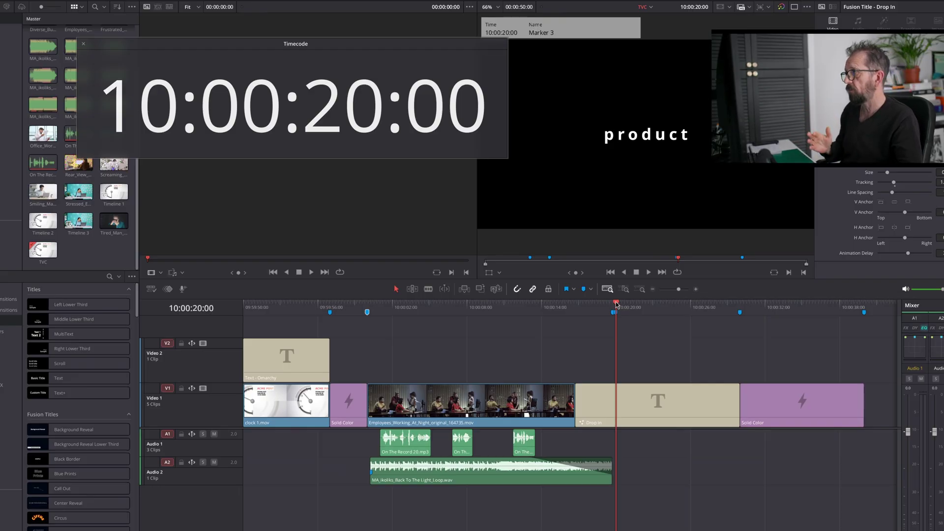
Step frame by frame from the commercial's start at 10:00:00:00 to 10:00:00:07 to check where the music begins
{"action": "left_click", "coordinate": [370, 303]}
{"action": "left_click", "coordinate": [367, 303]}
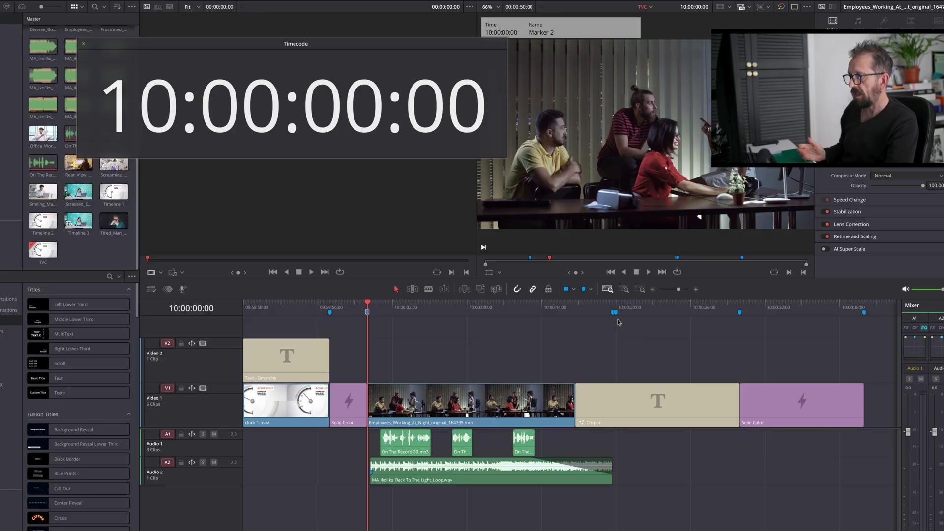
{"action": "key", "text": "Right"}
{"action": "key", "text": "Right"}
{"action": "key", "text": "Right"}
{"action": "key", "text": "Right"}
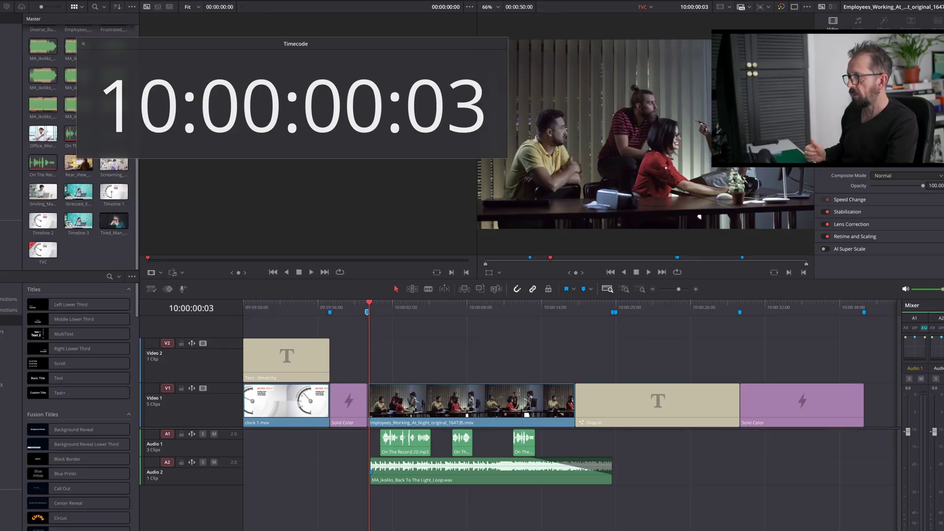
{"action": "key", "text": "Right"}
{"action": "key", "text": "Right"}
{"action": "key", "text": "Right"}
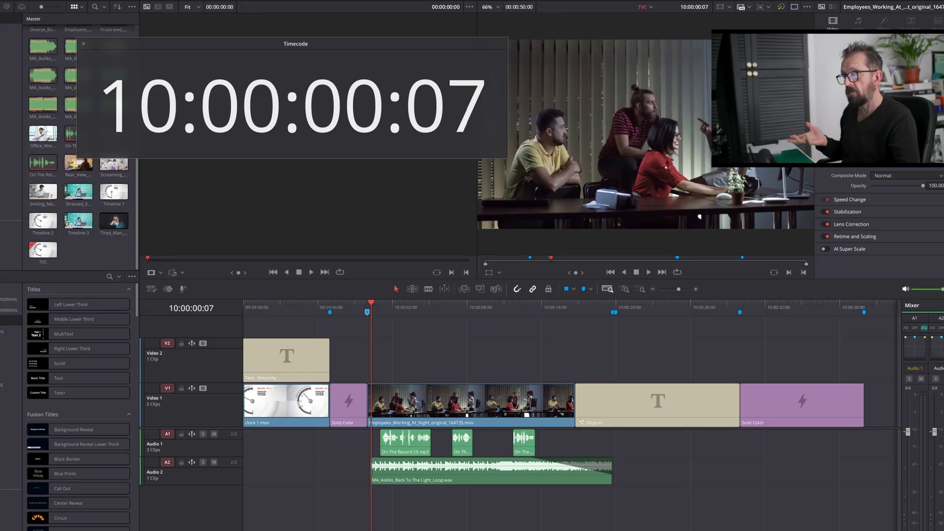
Step back frame by frame from the commercial's end at 10:00:20:00 to 10:00:19:16 to check where the audio ends
{"action": "left_click_drag", "start_coordinate": [609, 306], "coordinate": [618, 308]}
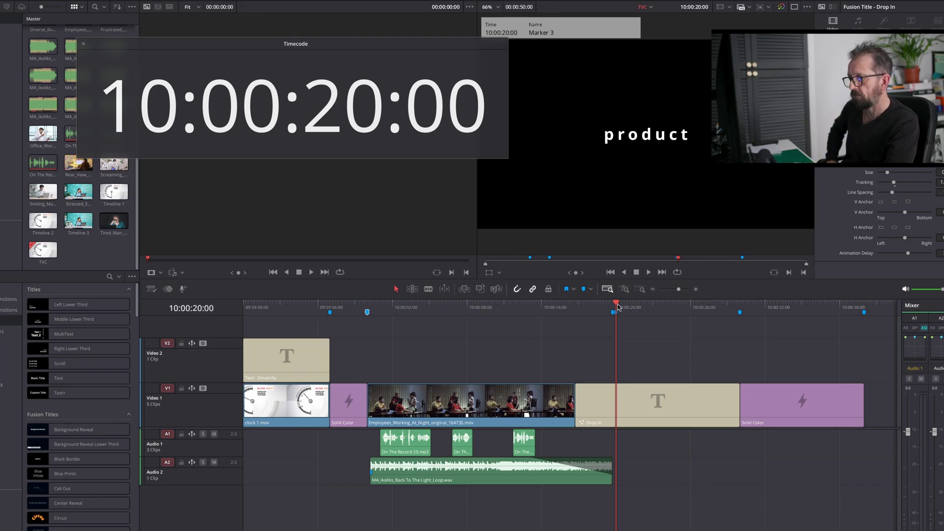
{"action": "key", "text": "Left"}
{"action": "key", "text": "Left"}
{"action": "key", "text": "Left"}
{"action": "key", "text": "Left"}
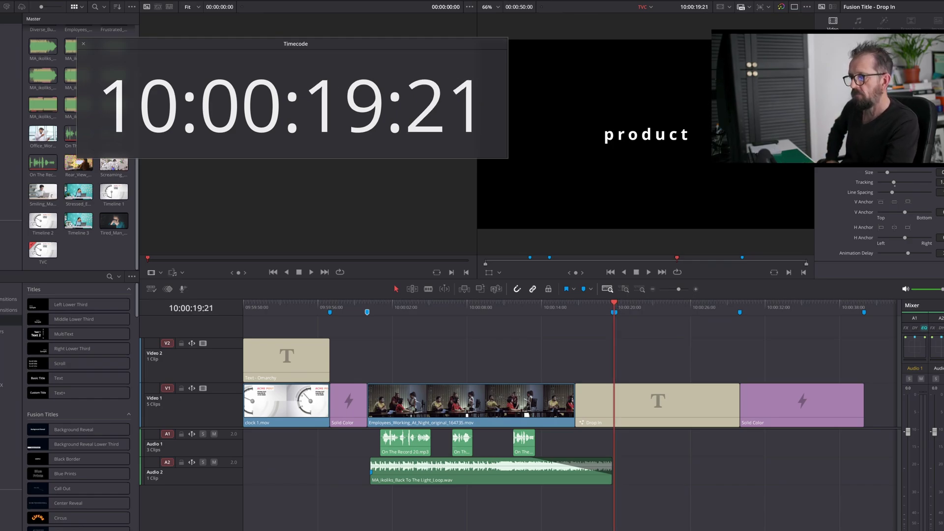
{"action": "key", "text": "Left"}
{"action": "key", "text": "Left"}
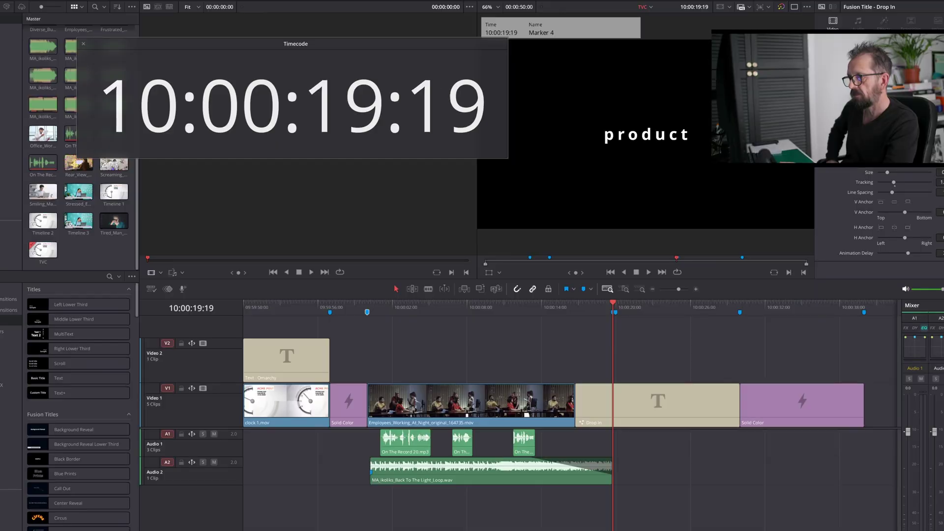
{"action": "key", "text": "Left"}
{"action": "key", "text": "Left"}
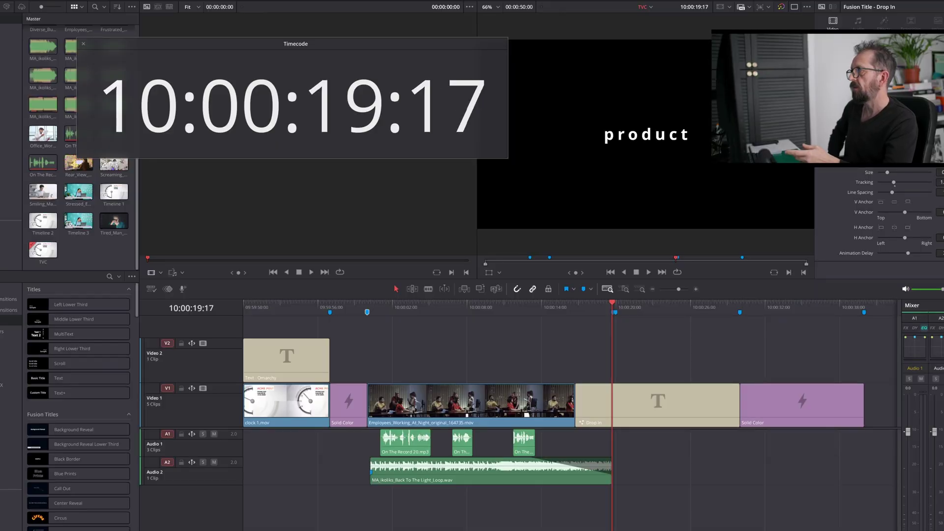
{"action": "key", "text": "Left"}
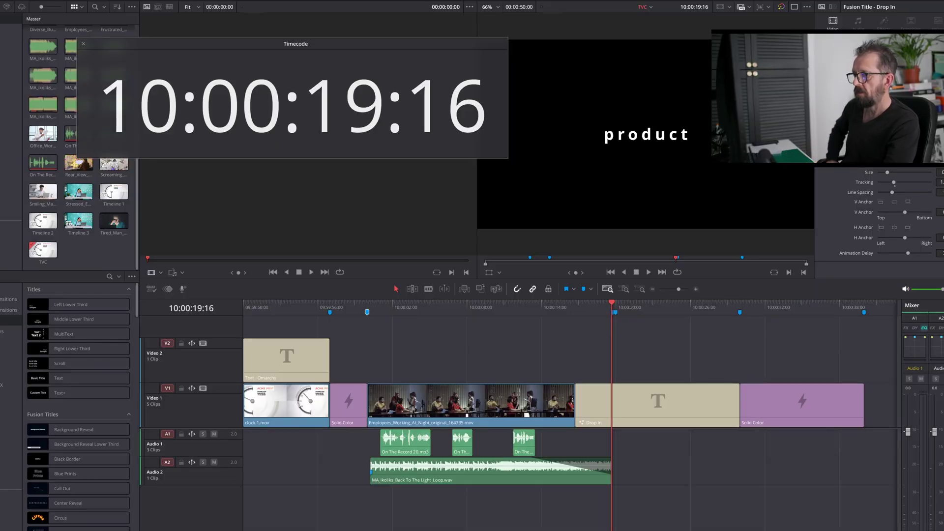
Return the playhead to the commercial's end marker at 10:00:20:00
{"action": "type", "text": "+2"}
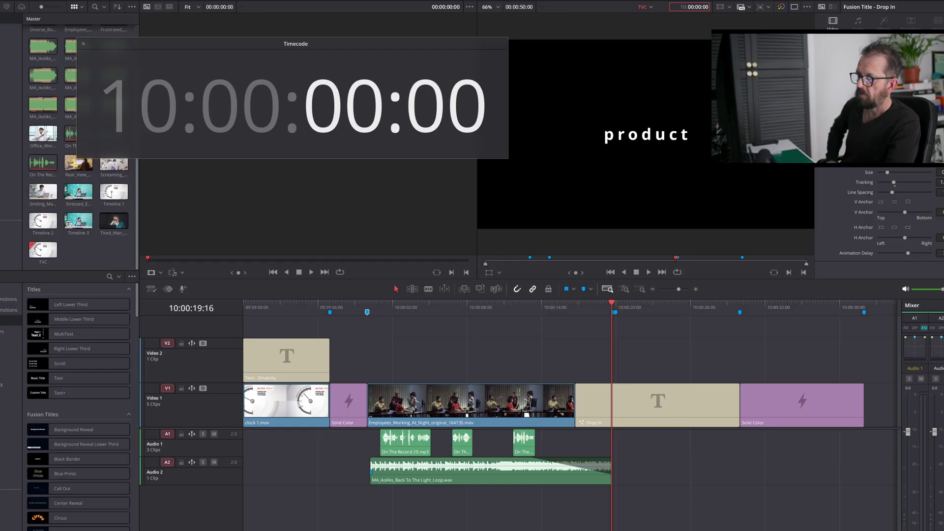
{"action": "key", "text": "Return"}
{"action": "key", "text": "Right"}
{"action": "key", "text": "Right"}
{"action": "key", "text": "Right"}
{"action": "key", "text": "Right"}
{"action": "key", "text": "Right"}
{"action": "key", "text": "Right"}
{"action": "key", "text": "Right"}
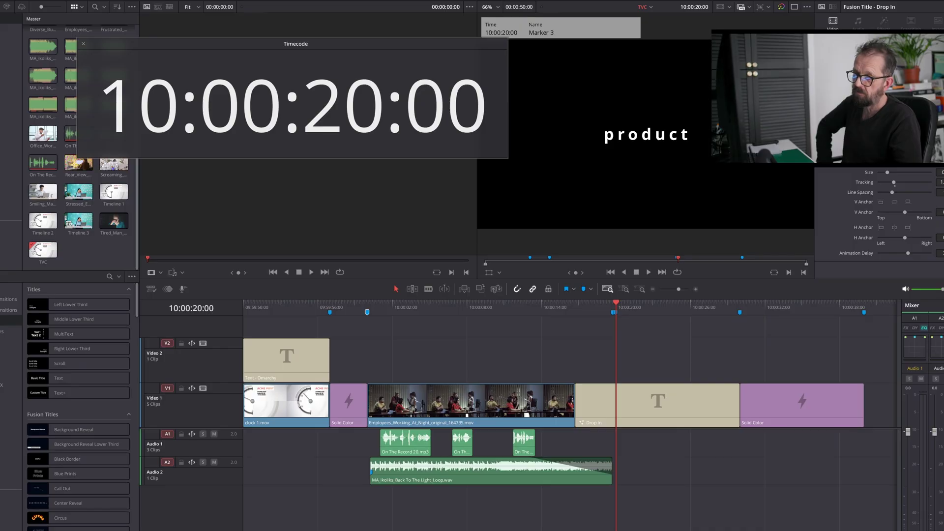
Open the project settings and examine the master settings for timeline format, video monitoring, render cache and working folders
{"action": "key", "text": "shift+9"}
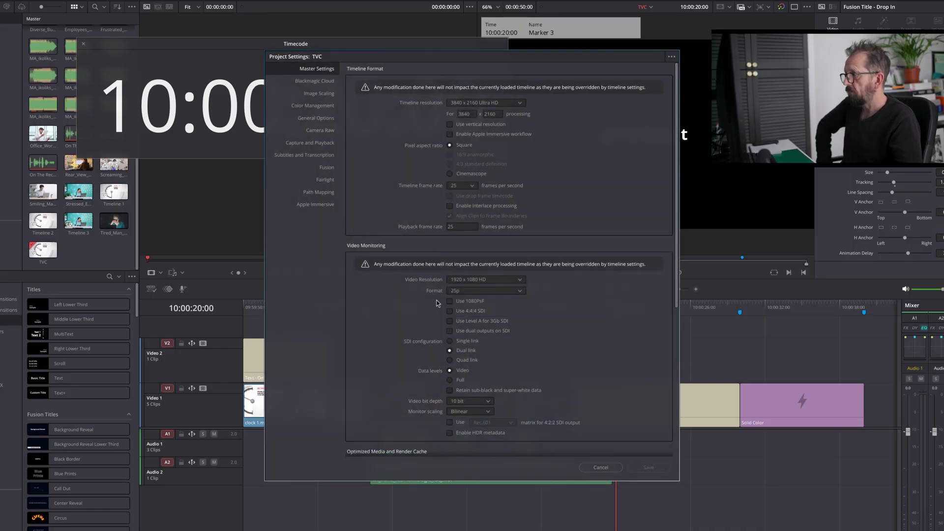
{"action": "scroll", "coordinate": [437, 303], "scroll_direction": "down", "scroll_amount": 10}
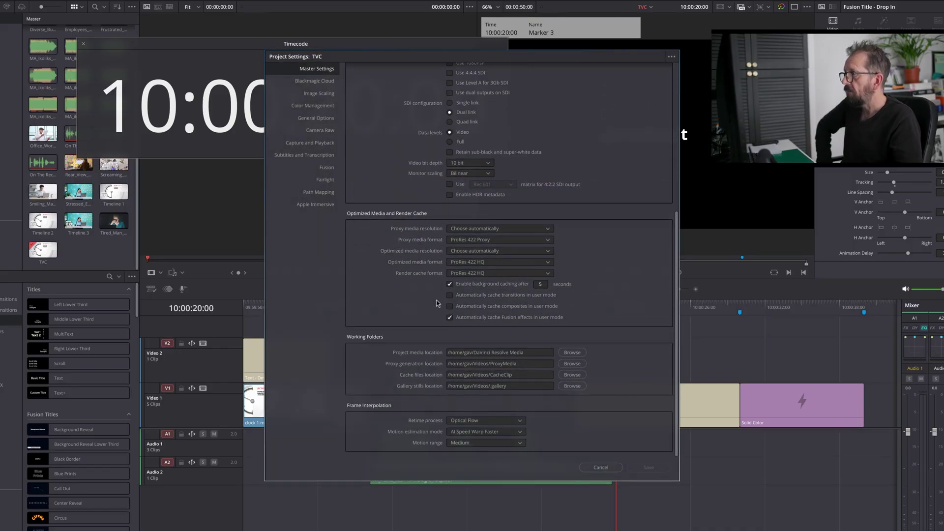
{"action": "scroll", "coordinate": [436, 303], "scroll_direction": "up", "scroll_amount": 9}
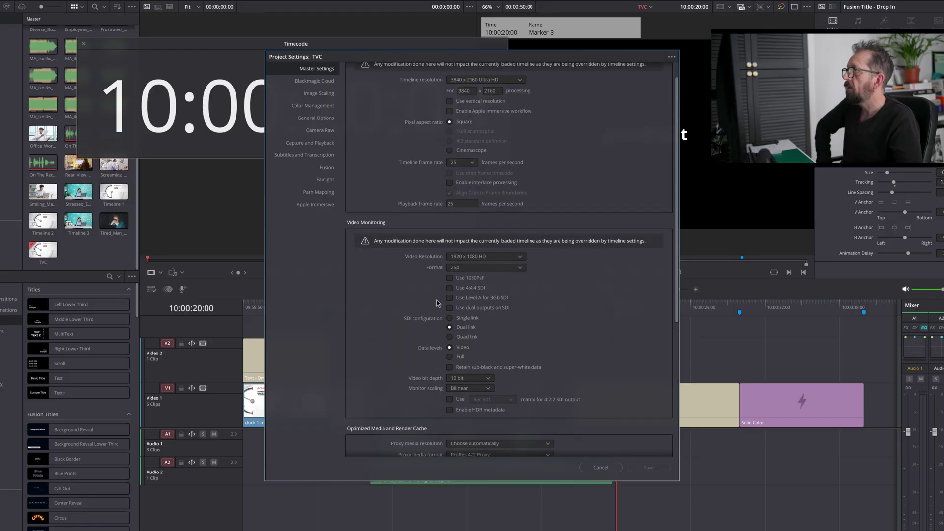
{"action": "scroll", "coordinate": [436, 303], "scroll_direction": "down", "scroll_amount": 9}
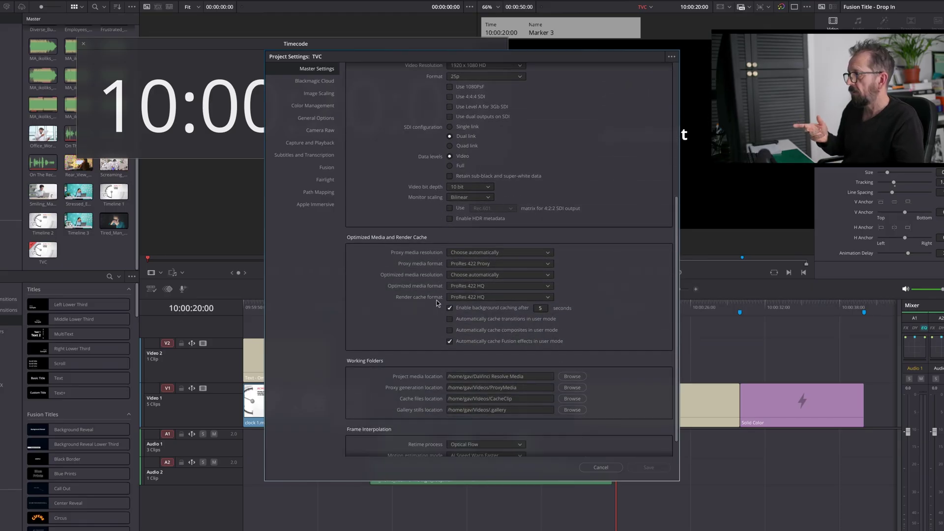
{"action": "scroll", "coordinate": [436, 303], "scroll_direction": "up", "scroll_amount": 4}
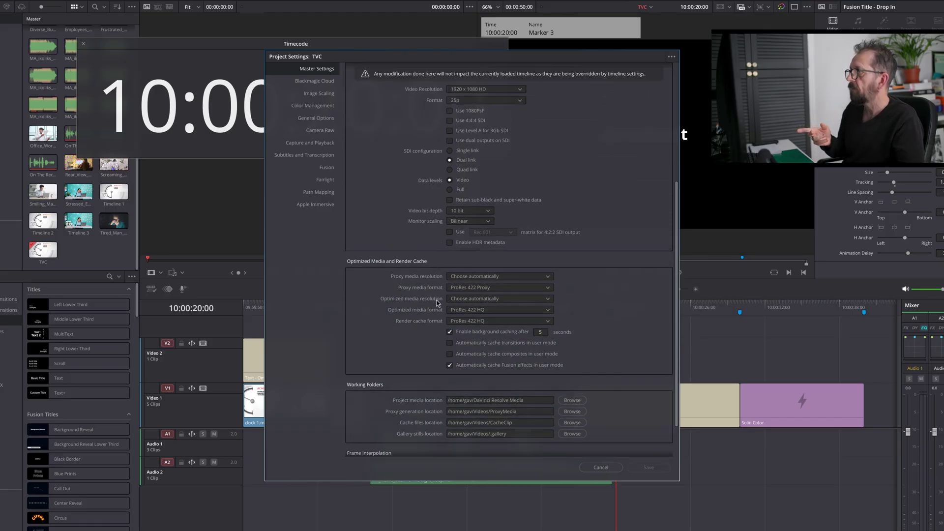
{"action": "scroll", "coordinate": [436, 302], "scroll_direction": "up", "scroll_amount": 6}
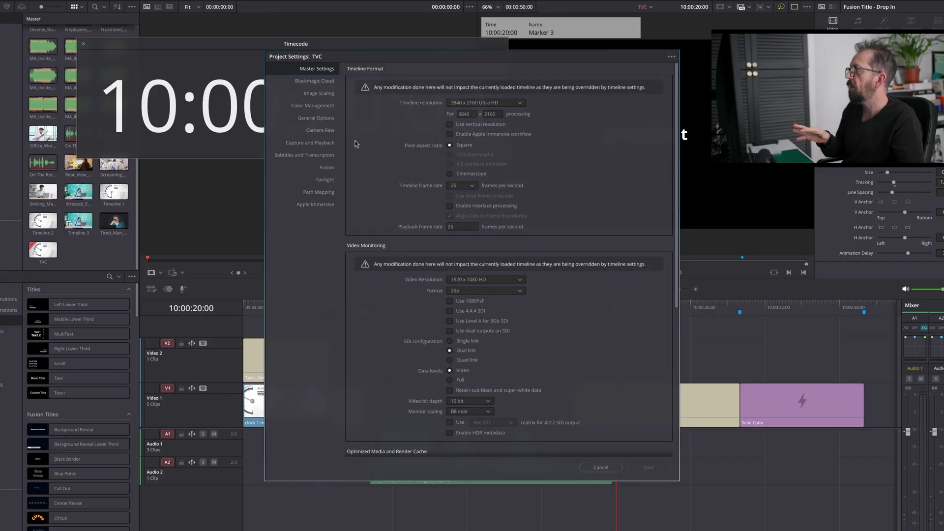
Examine the project's color management settings down to the Broadcast Safe options, and close the project settings without saving
{"action": "left_click", "coordinate": [333, 109]}
{"action": "scroll", "coordinate": [411, 287], "scroll_direction": "down", "scroll_amount": 3}
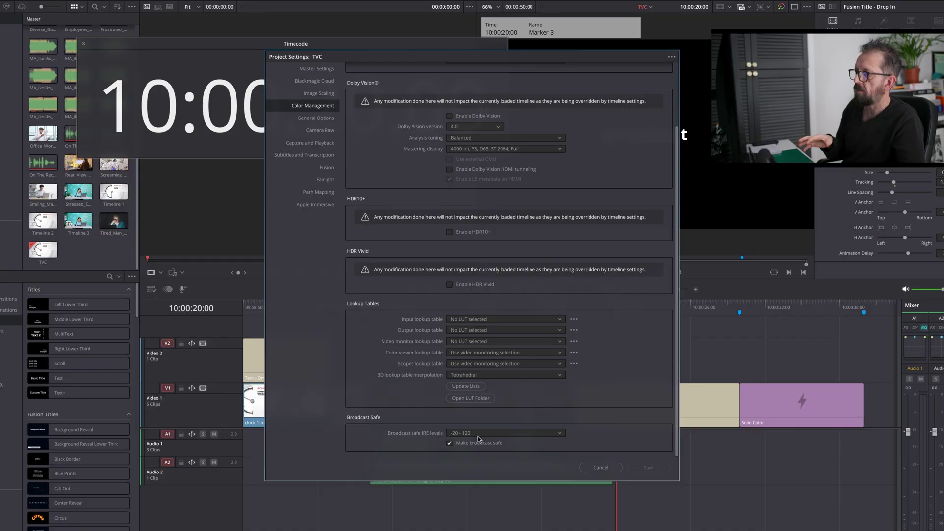
{"action": "left_click", "coordinate": [601, 467]}
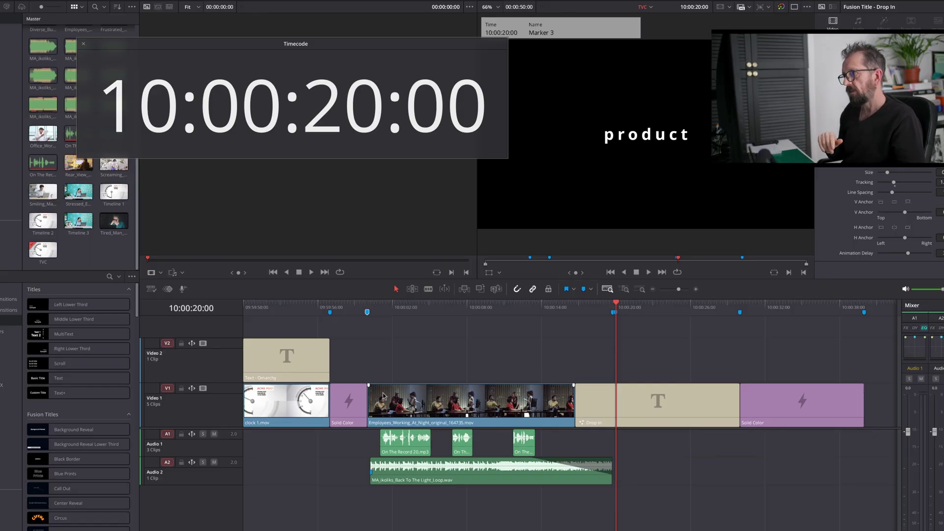
Return the playhead to the commercial's start at 10:00:00:00 and move the floating timecode window clear of the media pool
{"action": "left_click", "coordinate": [416, 305]}
{"action": "left_click_drag", "start_coordinate": [415, 305], "coordinate": [366, 305]}
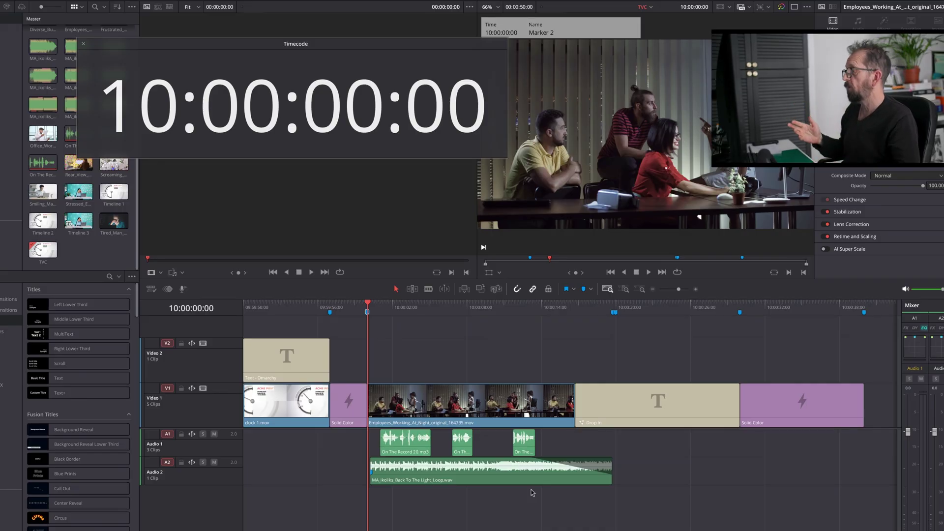
{"action": "left_click", "coordinate": [128, 75]}
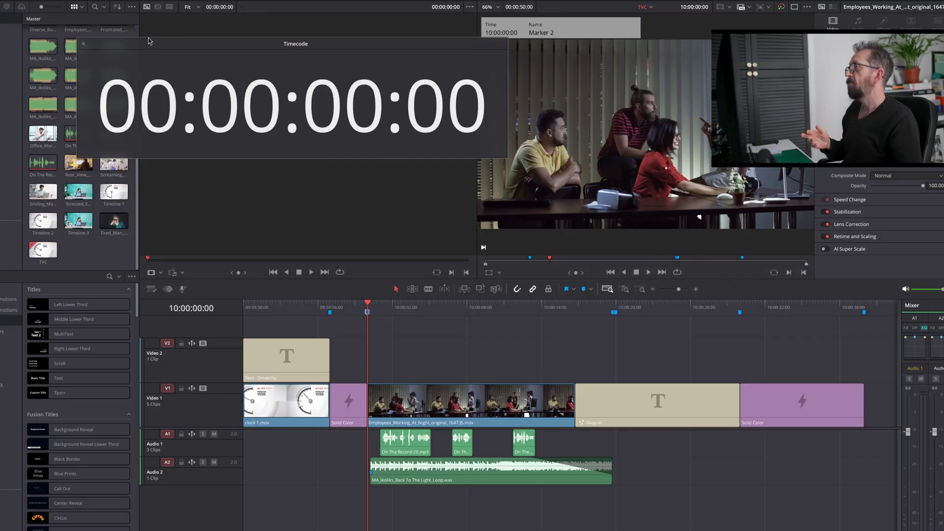
{"action": "left_click_drag", "start_coordinate": [149, 41], "coordinate": [237, 32]}
{"action": "left_click", "coordinate": [80, 42]}
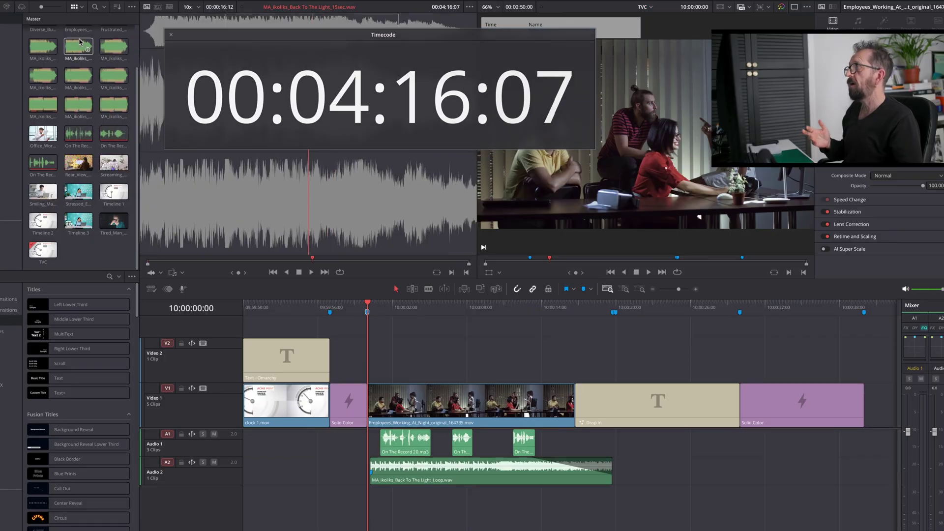
Auto mix the timeline's audio with the AI Audio Assistant, using EBU R128 as the delivery standard
{"action": "left_click", "coordinate": [62, 1]}
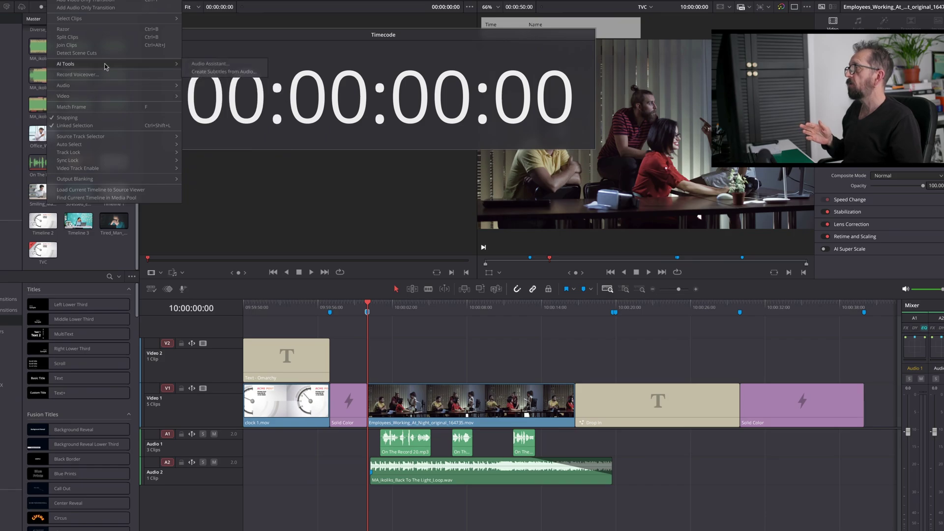
{"action": "left_click", "coordinate": [201, 69]}
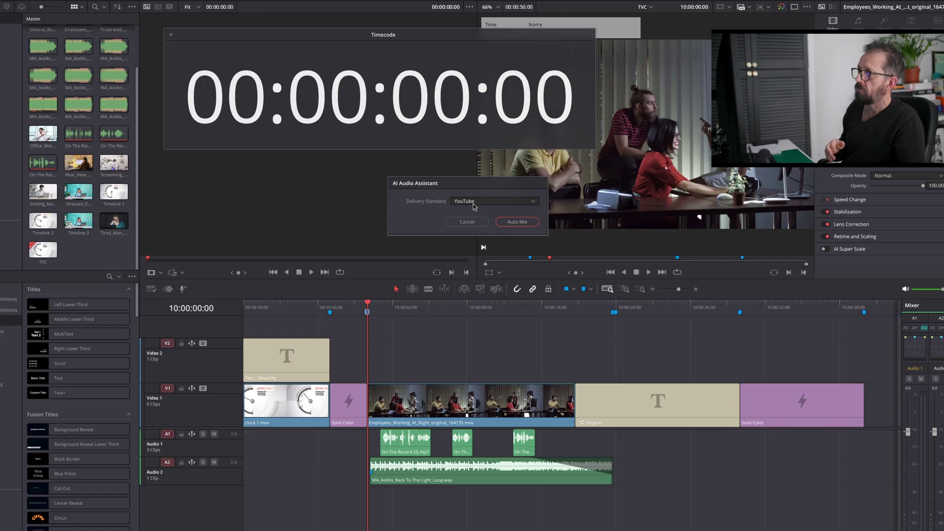
{"action": "left_click", "coordinate": [503, 206]}
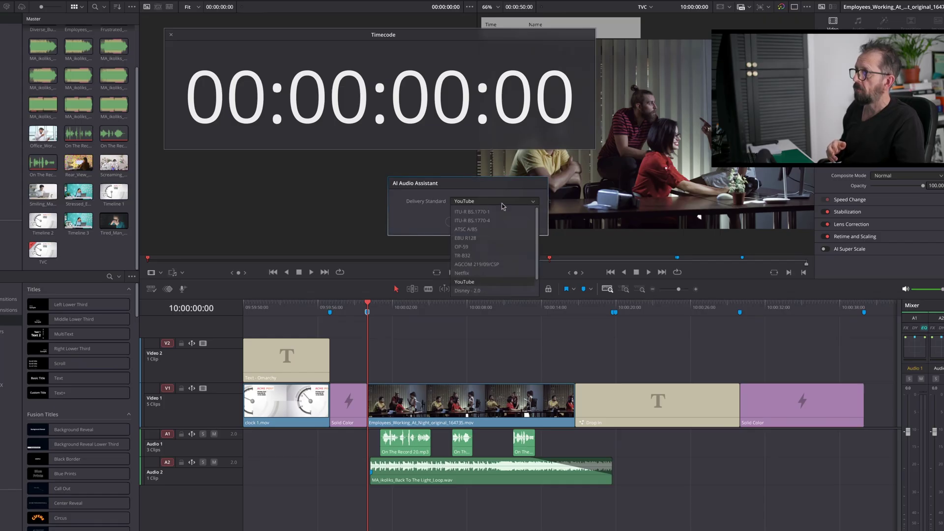
{"action": "left_click", "coordinate": [496, 239]}
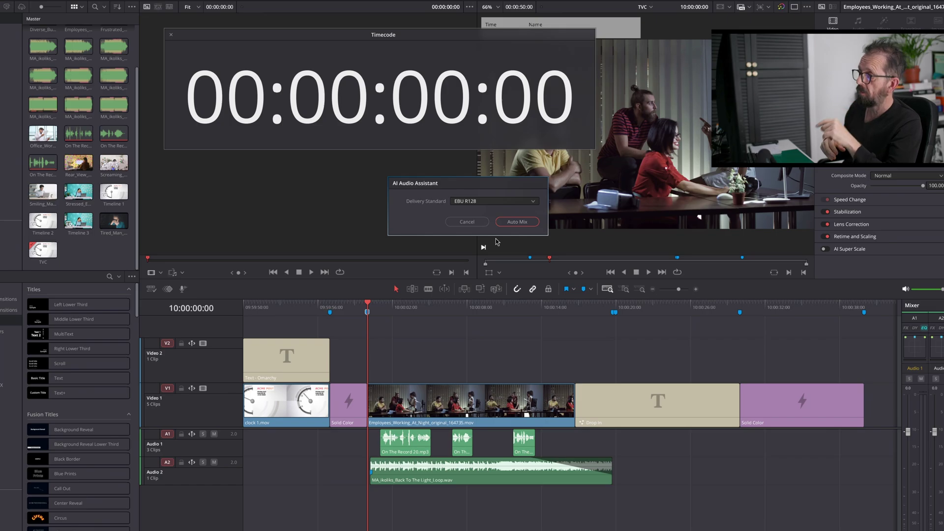
{"action": "left_click", "coordinate": [520, 226]}
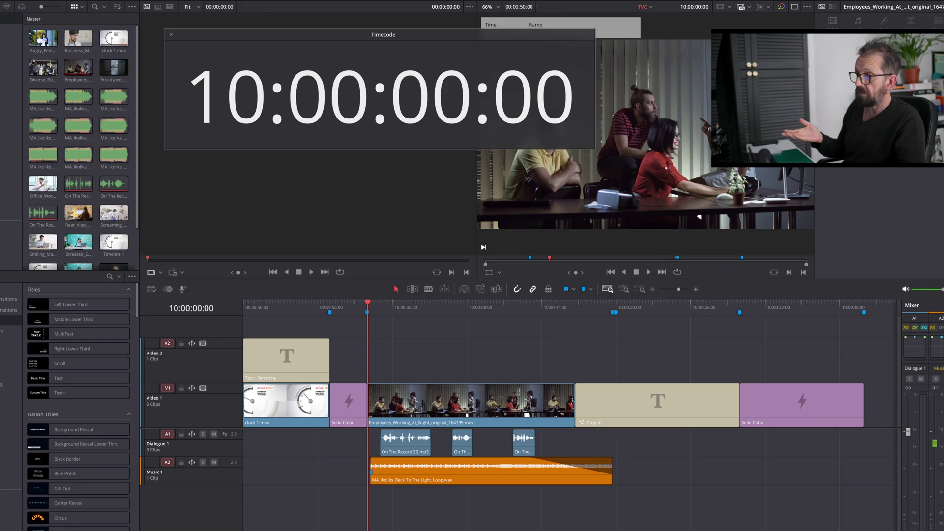
Go to the Deliver page, close the floating timecode window, and name the export file tvc
{"action": "key", "text": "shift+8"}
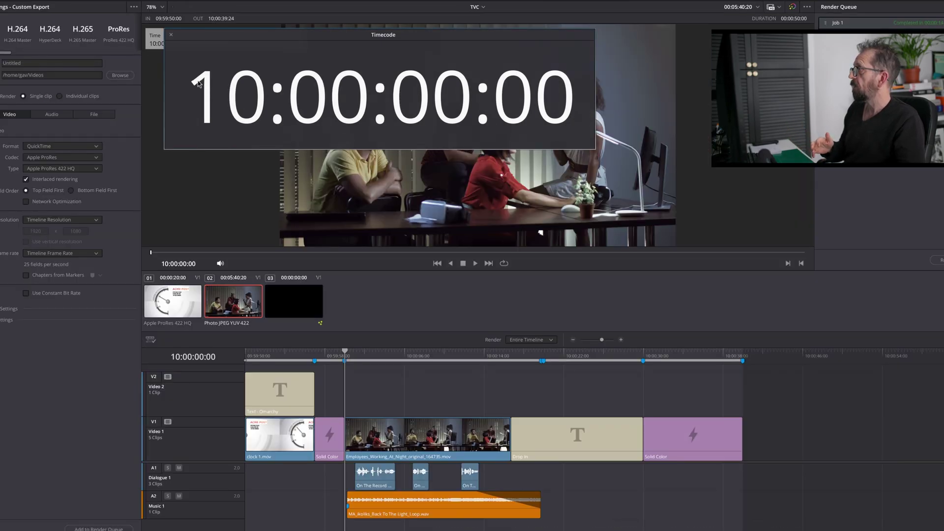
{"action": "left_click", "coordinate": [172, 36]}
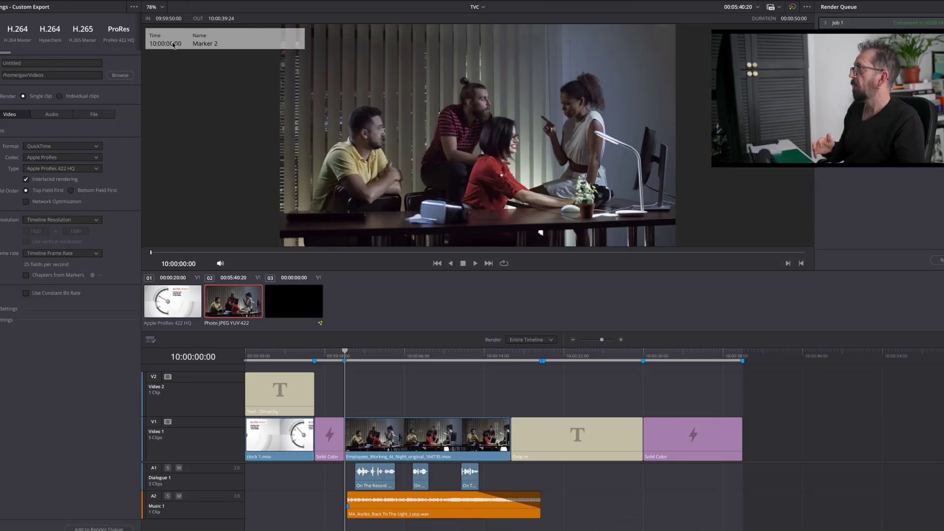
{"action": "left_click", "coordinate": [37, 64]}
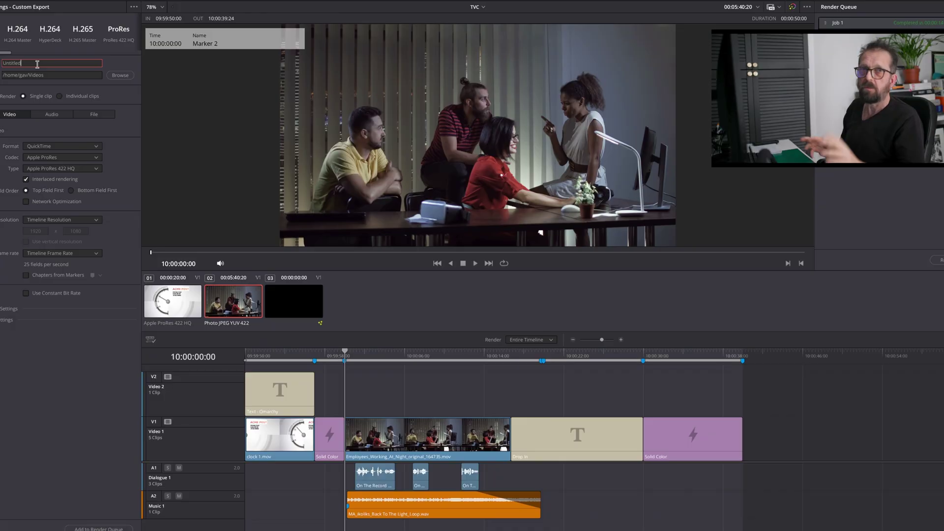
{"action": "key", "text": "ctrl+a"}
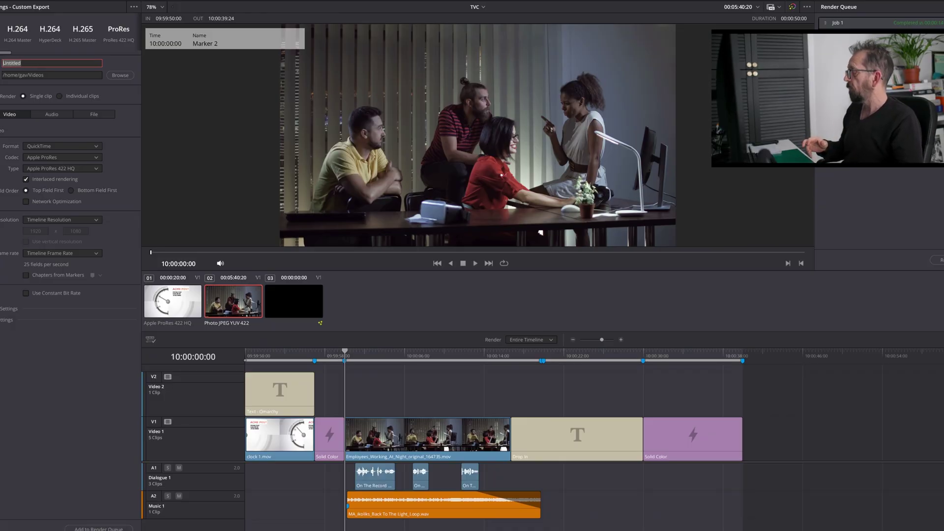
{"action": "type", "text": "tvc"}
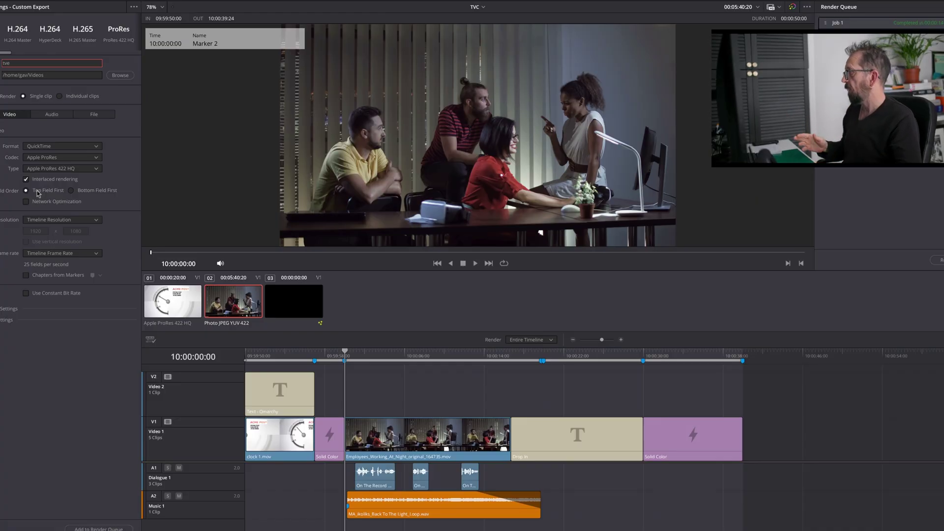
Check the export's audio codec, sample rate, bit depth and output track settings, and return to the video settings
{"action": "left_click", "coordinate": [53, 117]}
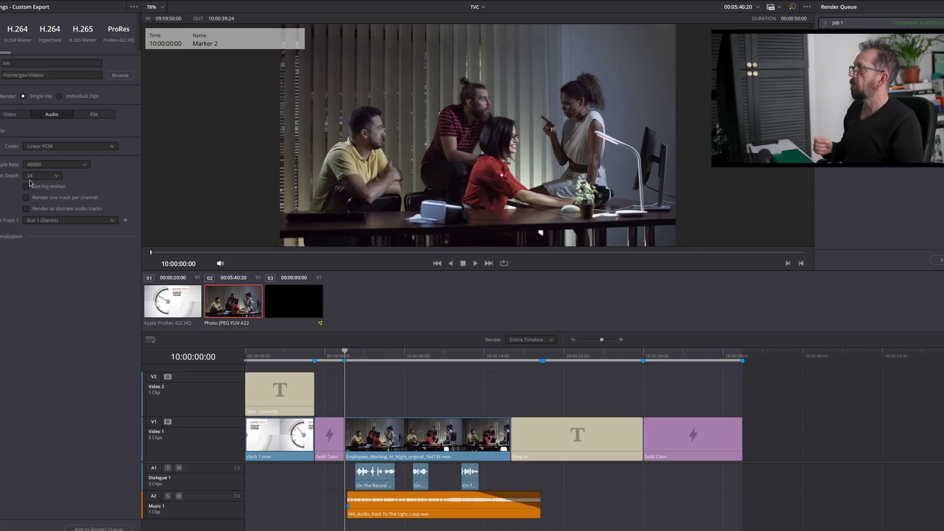
{"action": "left_click", "coordinate": [11, 114]}
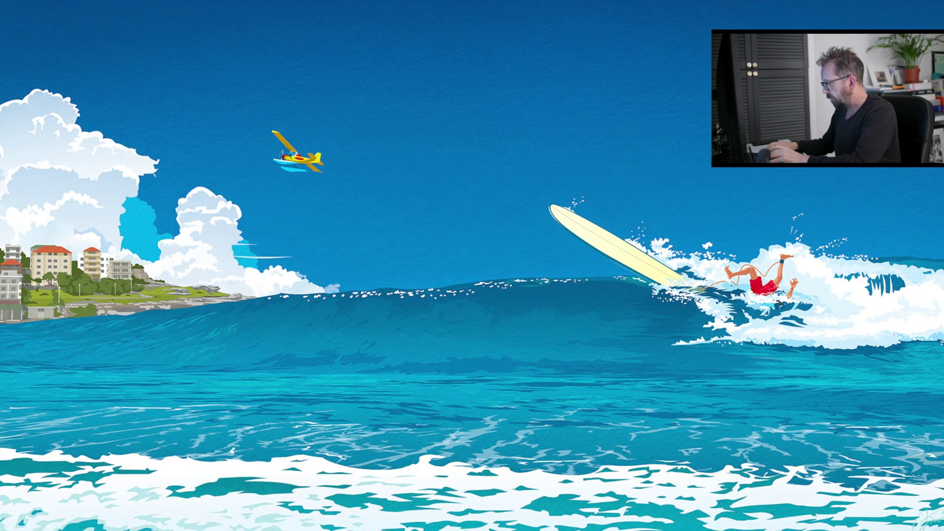
Switch to the file manager and open Timeline 2.mov from the Videos folder in MediaInfo
{"action": "key", "text": "super+e"}
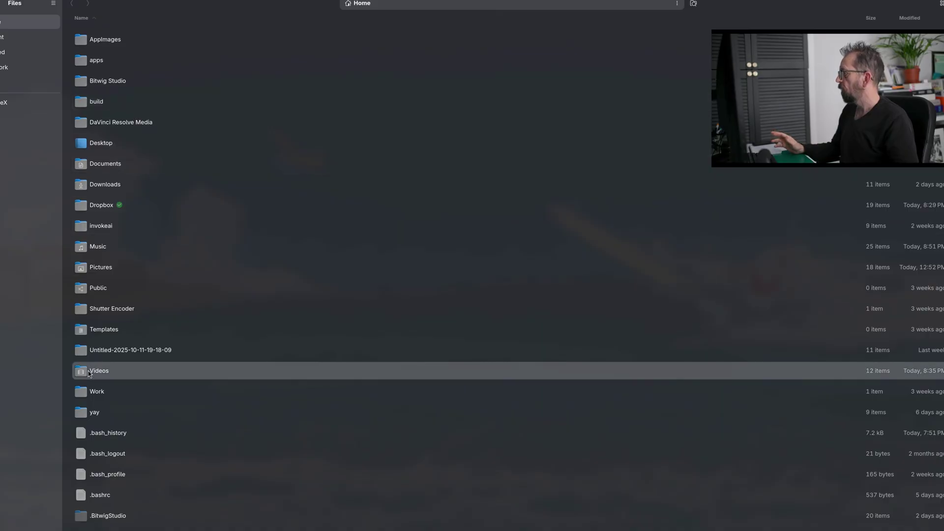
{"action": "double_click", "coordinate": [158, 371]}
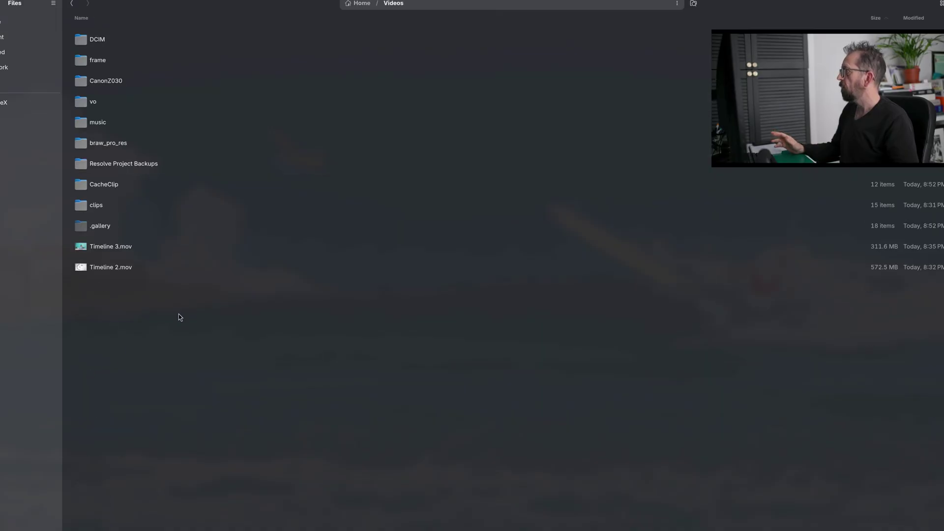
{"action": "left_click", "coordinate": [129, 267]}
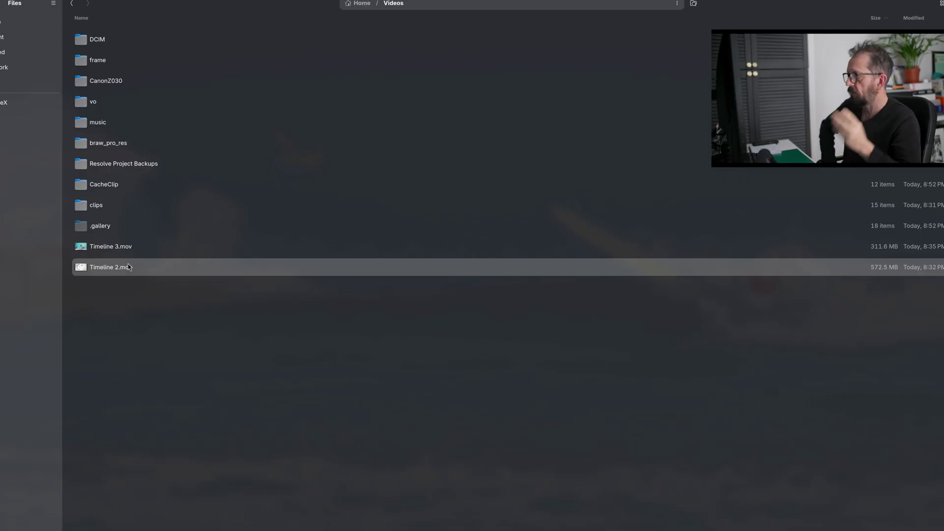
{"action": "right_click", "coordinate": [128, 266]}
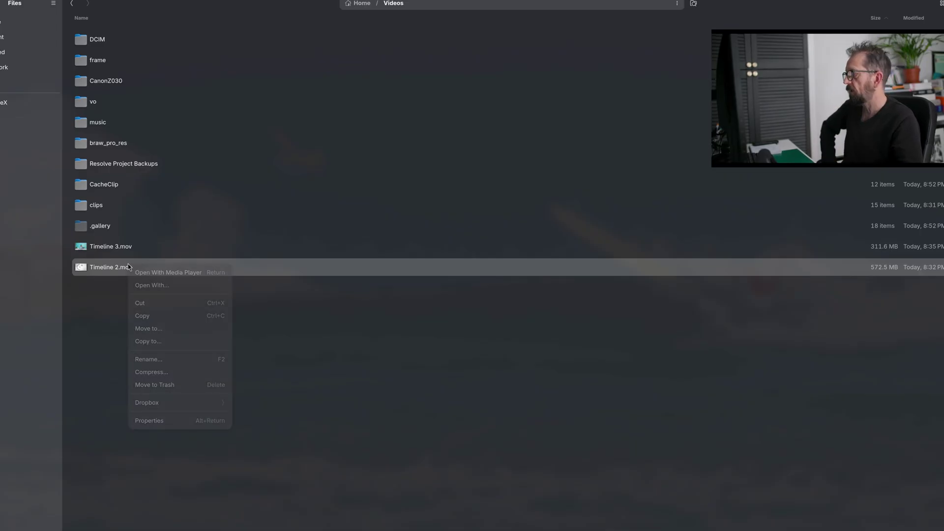
{"action": "left_click", "coordinate": [143, 285]}
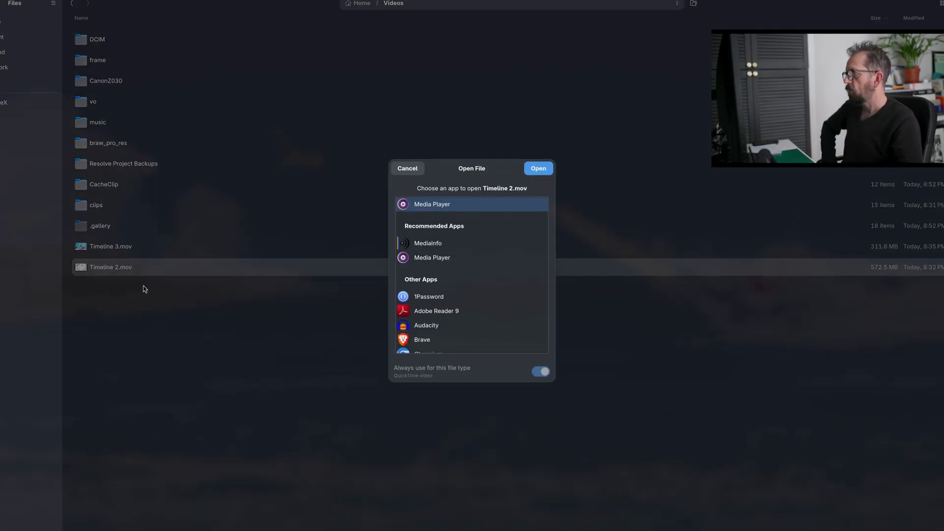
{"action": "left_click", "coordinate": [426, 245]}
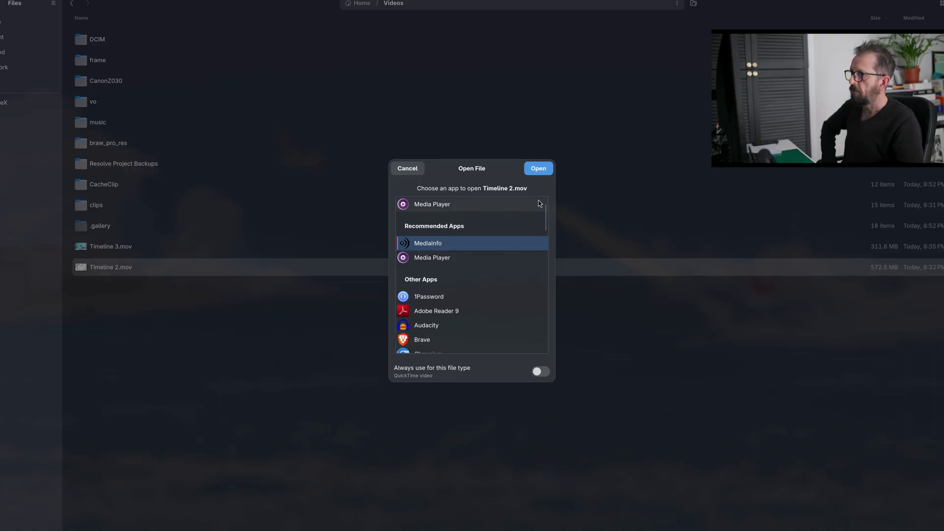
{"action": "left_click", "coordinate": [541, 169]}
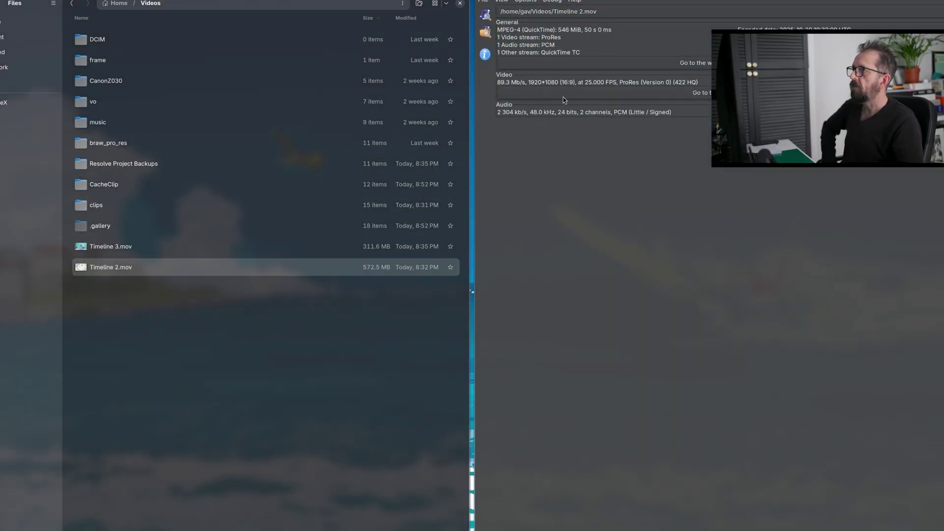
Show the MediaInfo report as Text and examine the file's video, audio and timecode details
{"action": "left_click", "coordinate": [501, 1]}
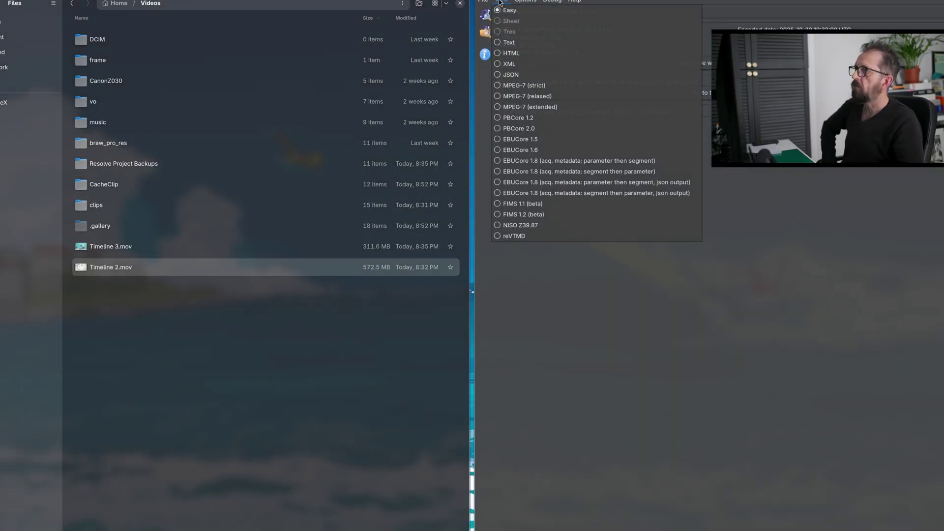
{"action": "left_click", "coordinate": [507, 43]}
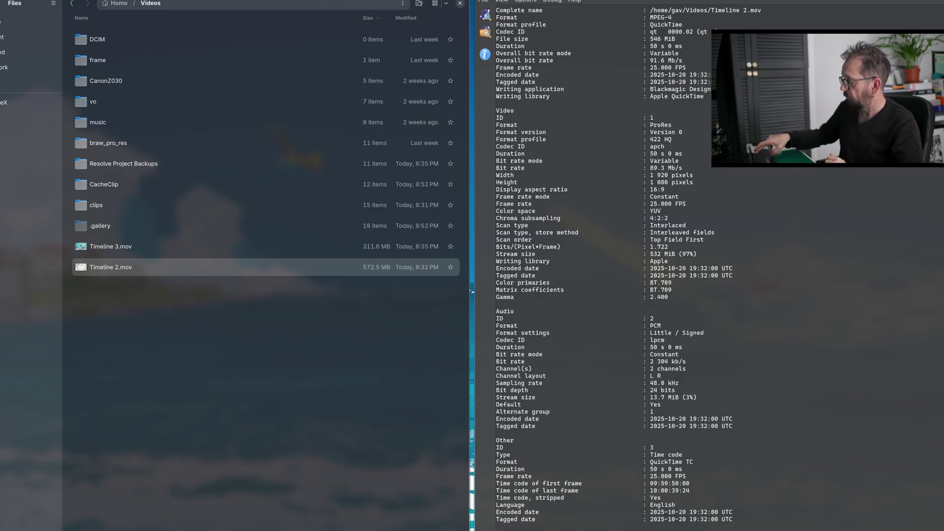
{"action": "key", "text": "alt+Tab"}
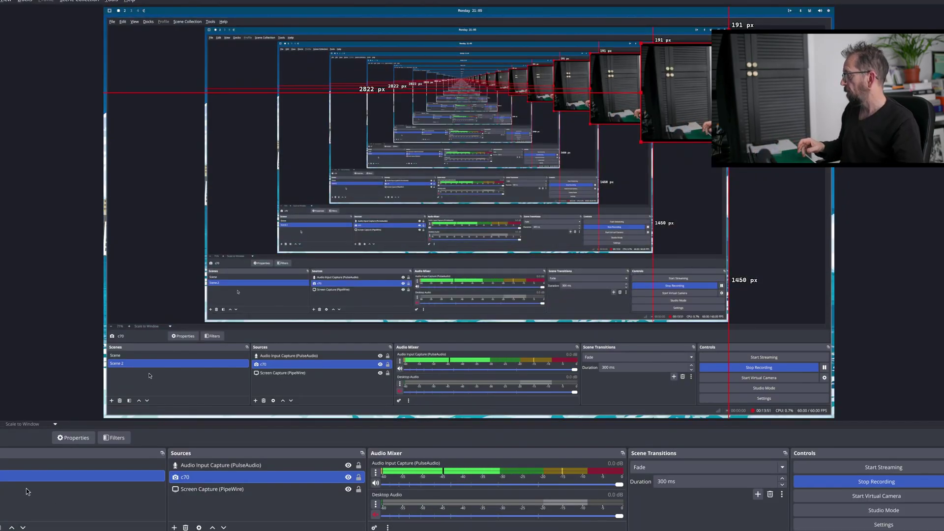
{"action": "left_click", "coordinate": [27, 465]}
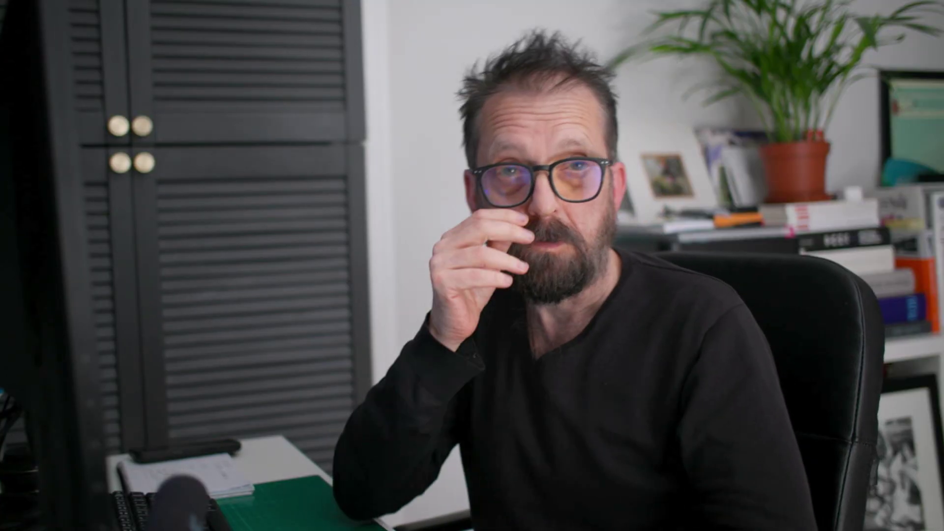